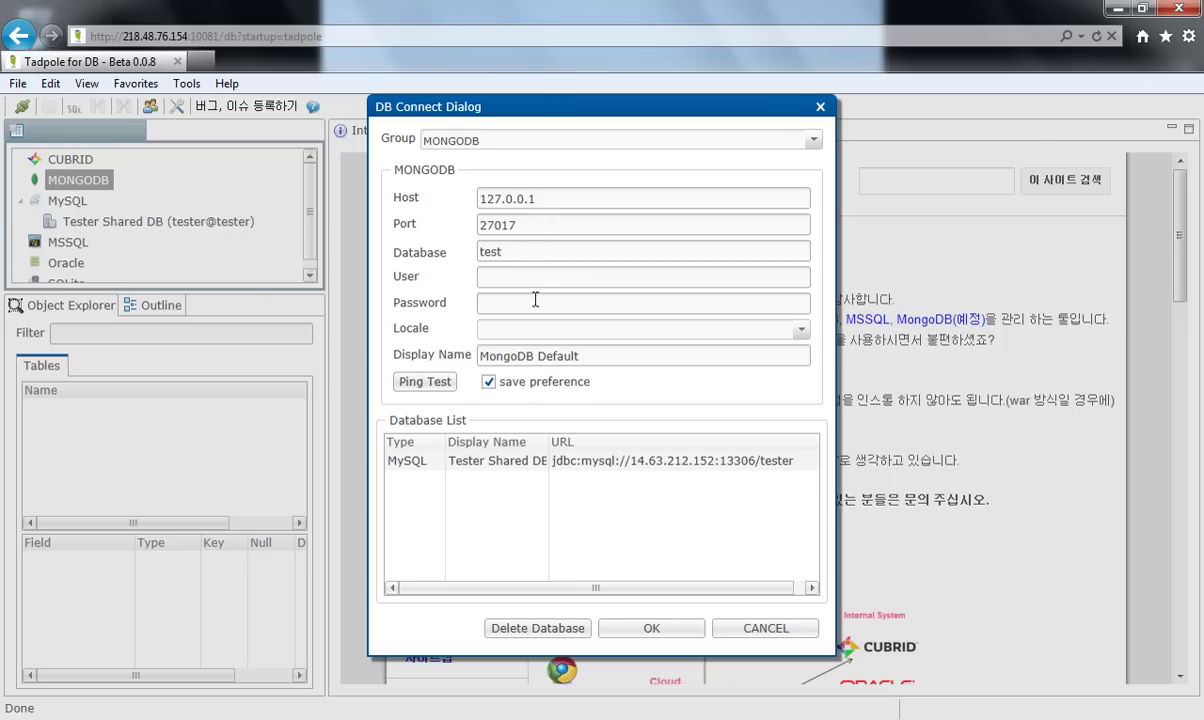
- Give the local MongoDB "test" database the display name MongoDBTest and save the connection
{"action": "left_click", "coordinate": [529, 356]}
{"action": "left_click_drag", "start_coordinate": [534, 357], "coordinate": [629, 343]}
{"action": "type", "text": "Tes"}
{"action": "left_click", "coordinate": [626, 640]}
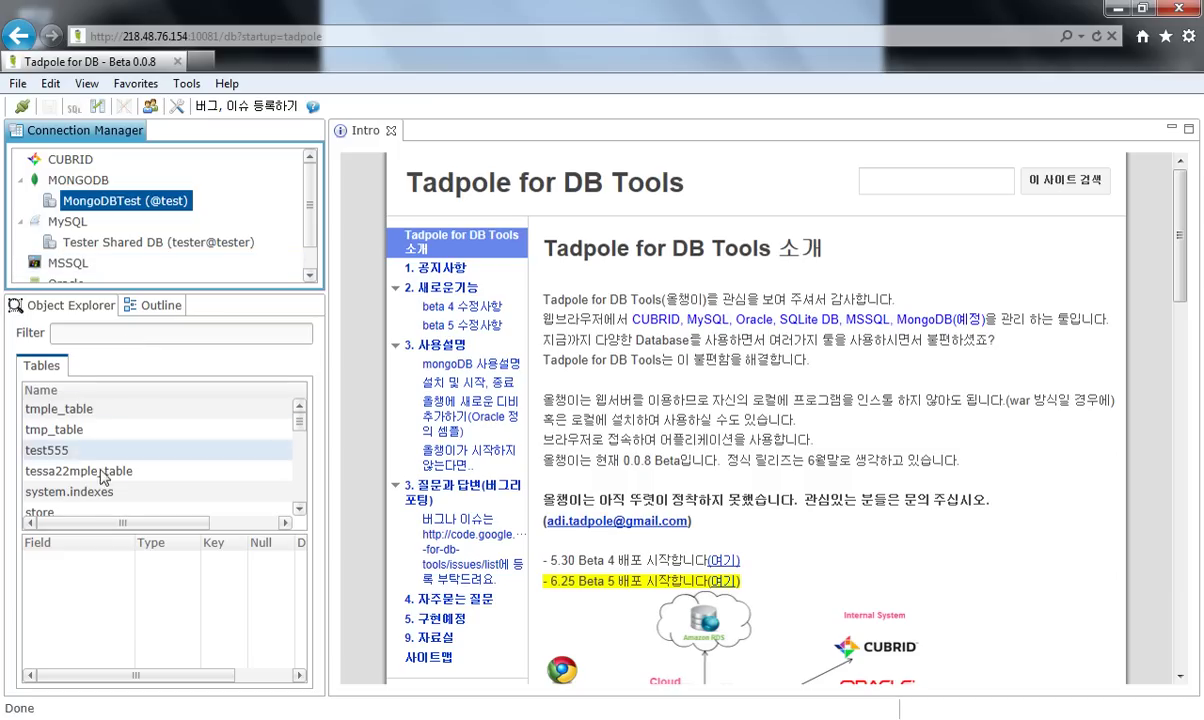
- Browse the MongoDBTest tables and view the fields of film_actor
{"action": "scroll", "coordinate": [90, 450], "scroll_direction": "down", "scroll_amount": 6}
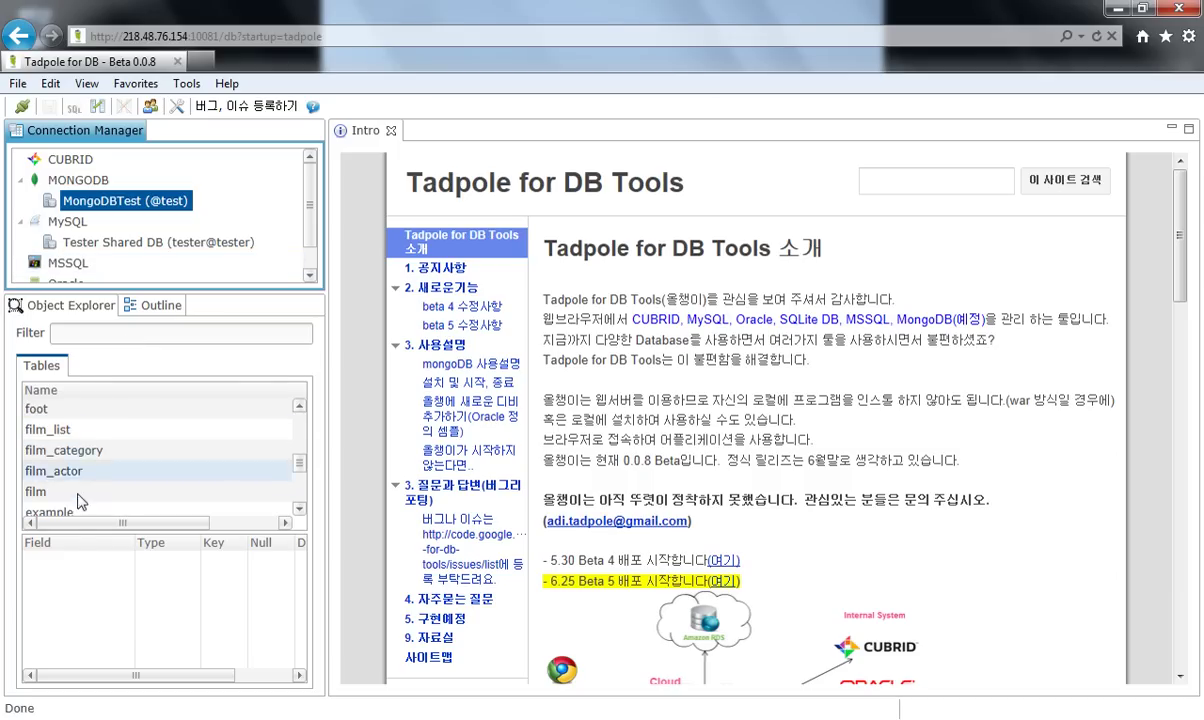
{"action": "left_click", "coordinate": [68, 478]}
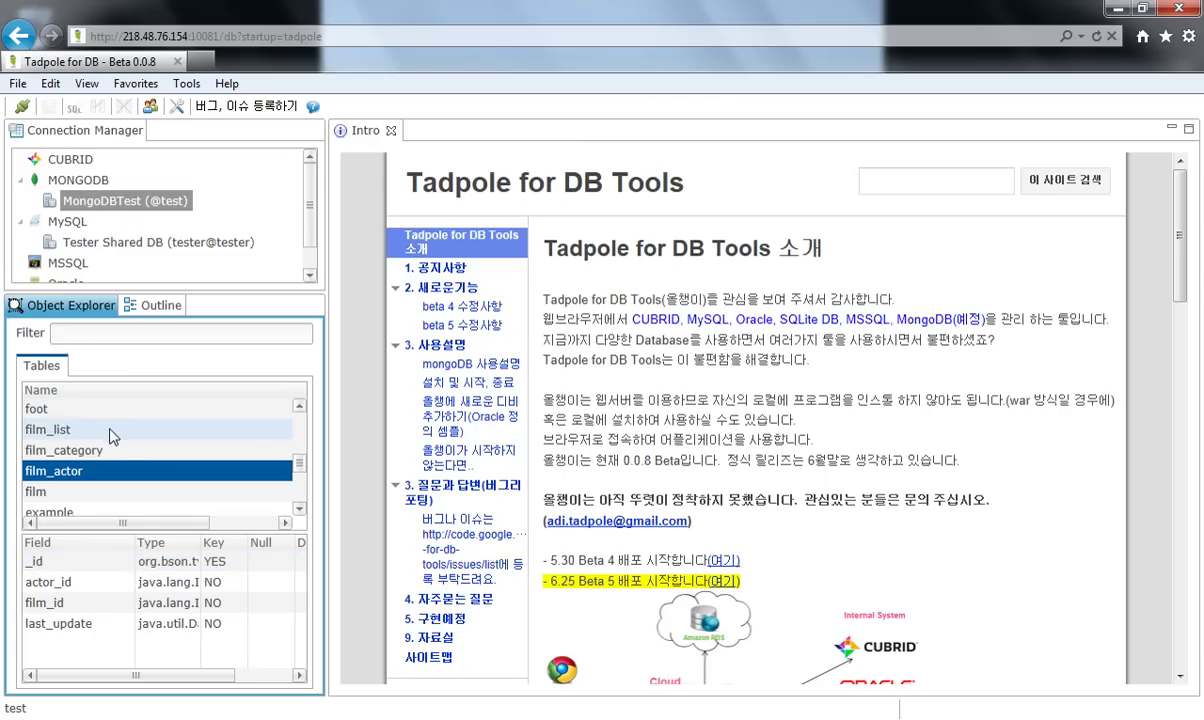
{"action": "scroll", "coordinate": [113, 443], "scroll_direction": "up", "scroll_amount": 10}
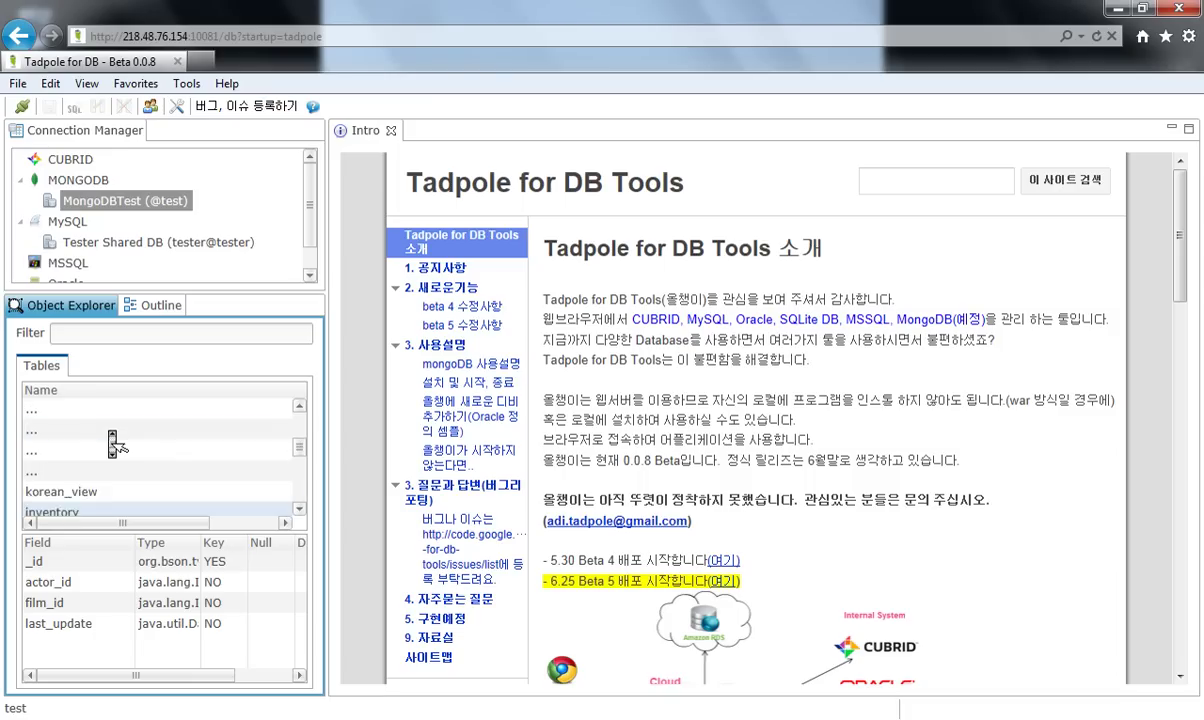
{"action": "scroll", "coordinate": [113, 443], "scroll_direction": "up", "scroll_amount": 5}
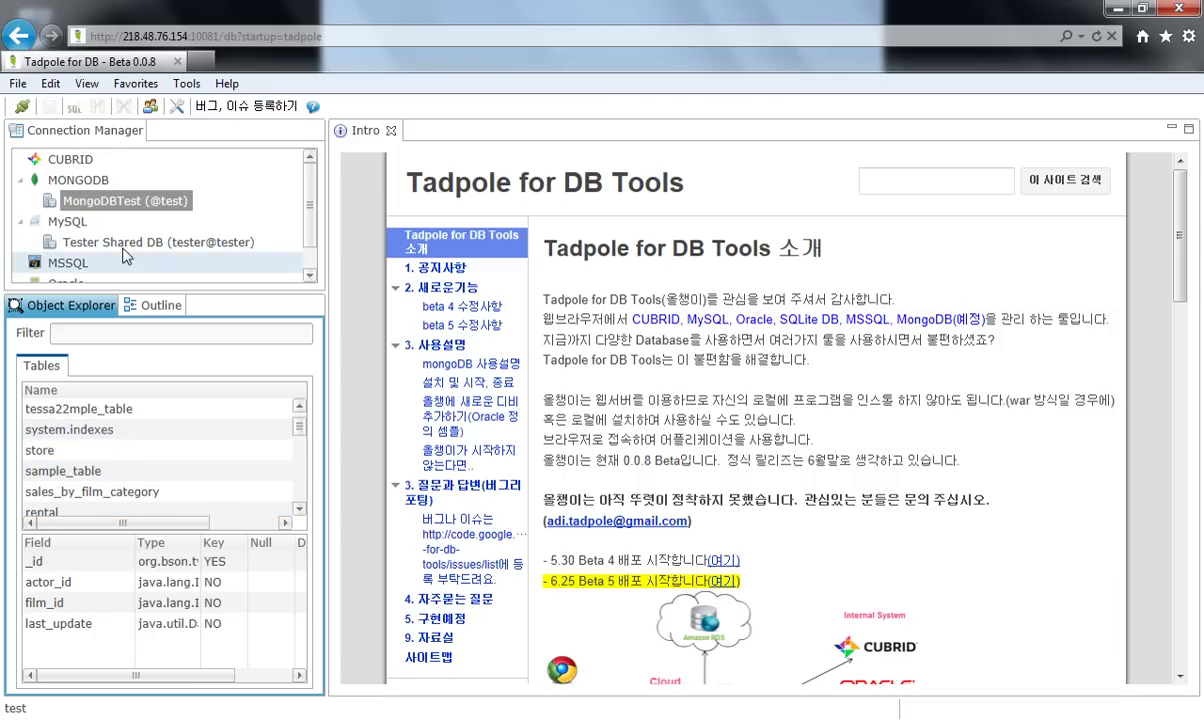
- Open the overview of all MongoDBTest collections and sort it by name in ascending order
{"action": "double_click", "coordinate": [118, 203]}
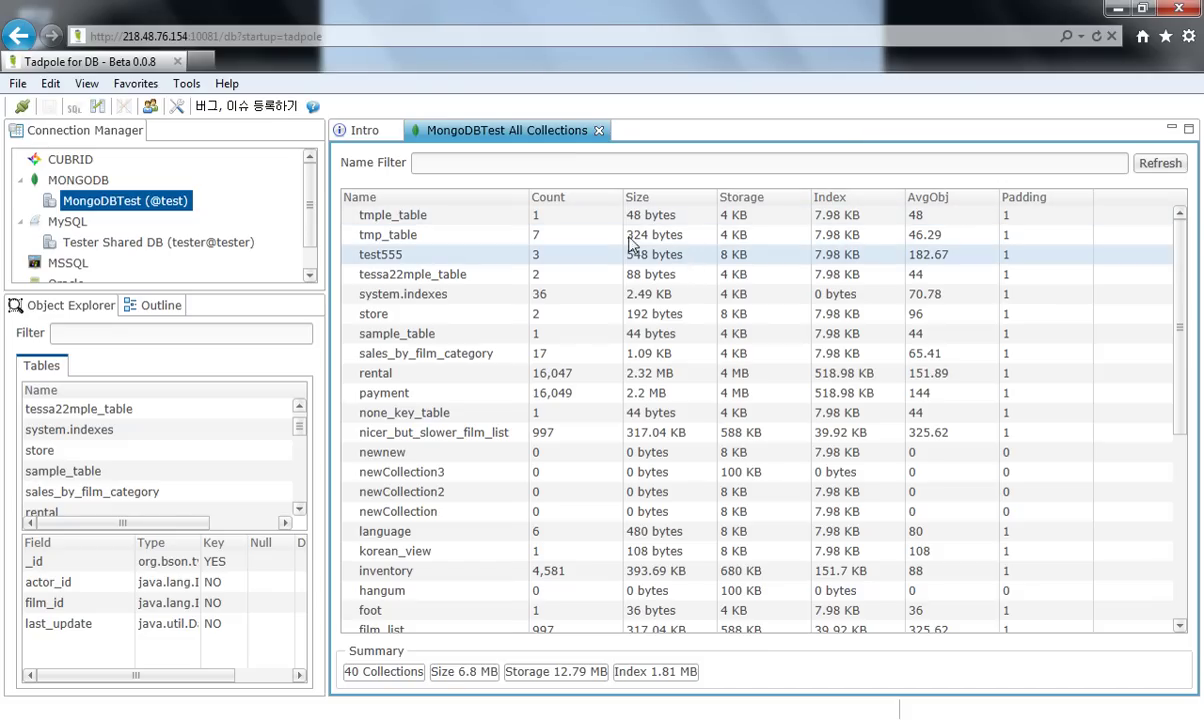
{"action": "left_click", "coordinate": [444, 199]}
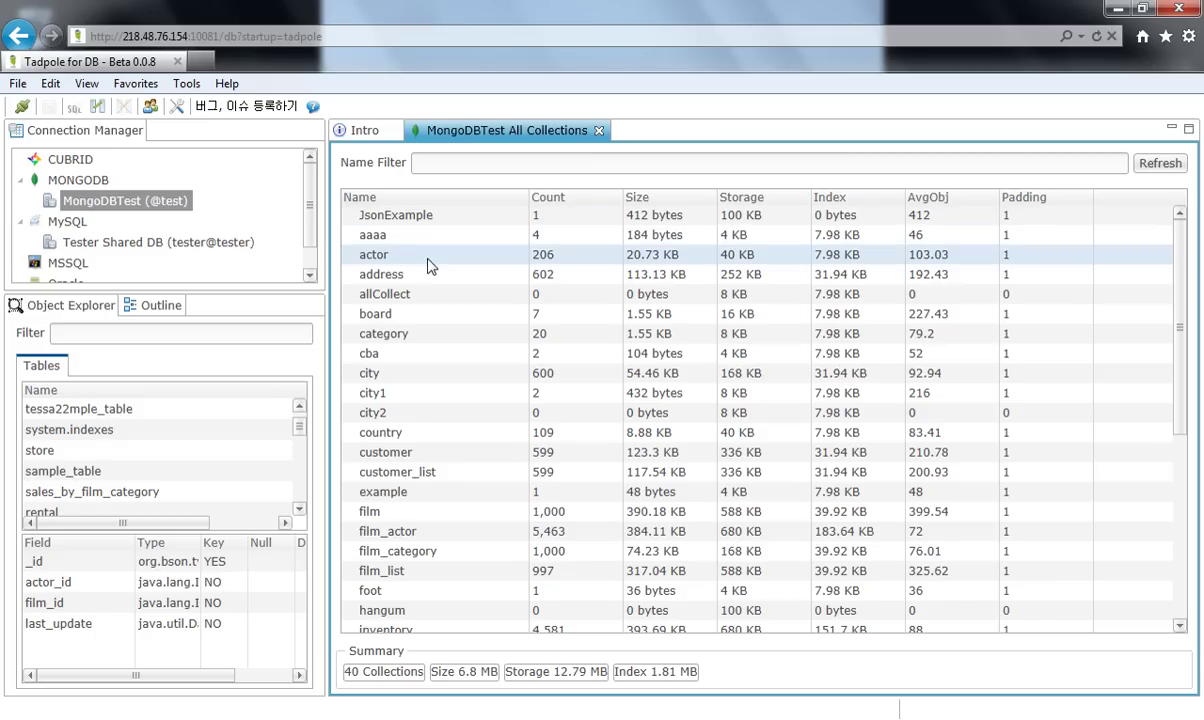
- Expand the fields of the board collection and widen the Count column to fit the full type names
{"action": "double_click", "coordinate": [420, 318]}
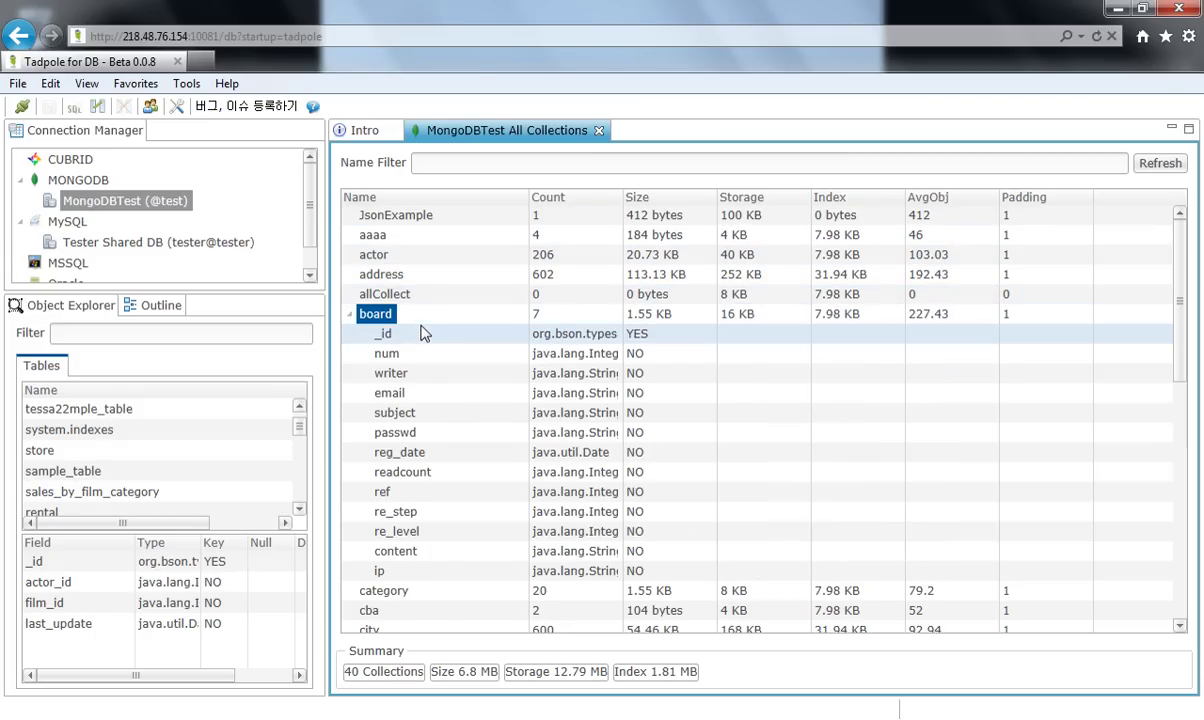
{"action": "scroll", "coordinate": [428, 360], "scroll_direction": "down", "scroll_amount": 1}
{"action": "scroll", "coordinate": [428, 358], "scroll_direction": "up", "scroll_amount": 1}
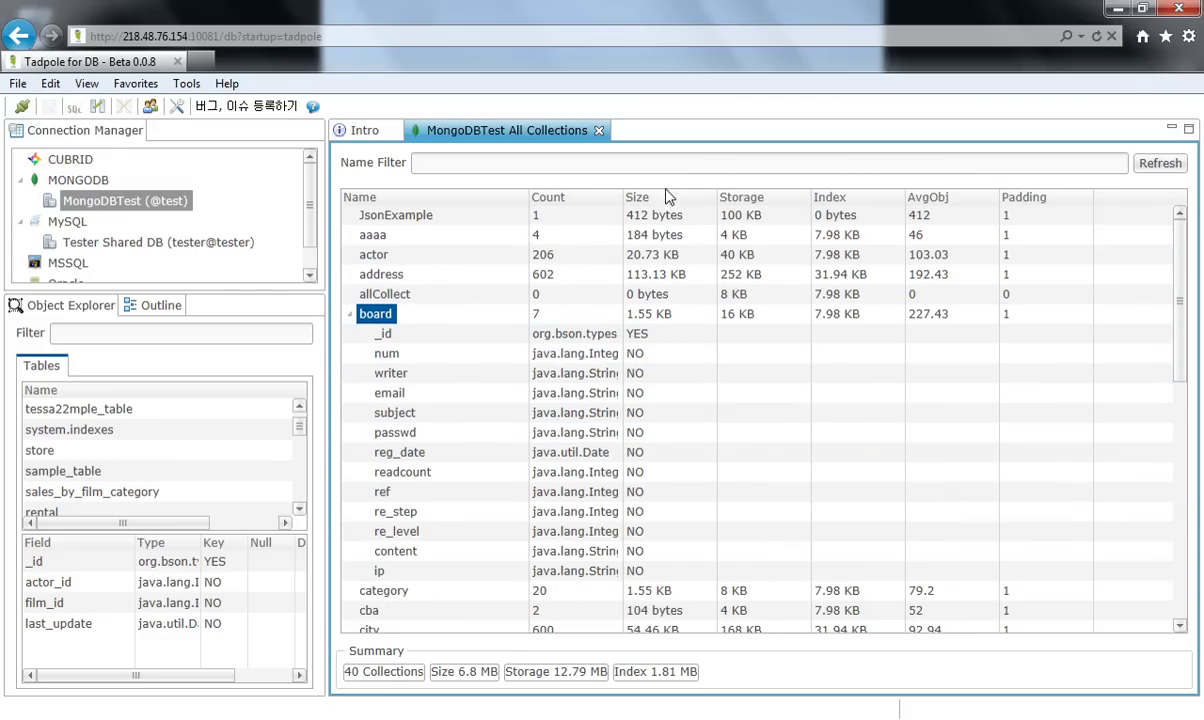
{"action": "left_click_drag", "start_coordinate": [624, 199], "coordinate": [686, 195]}
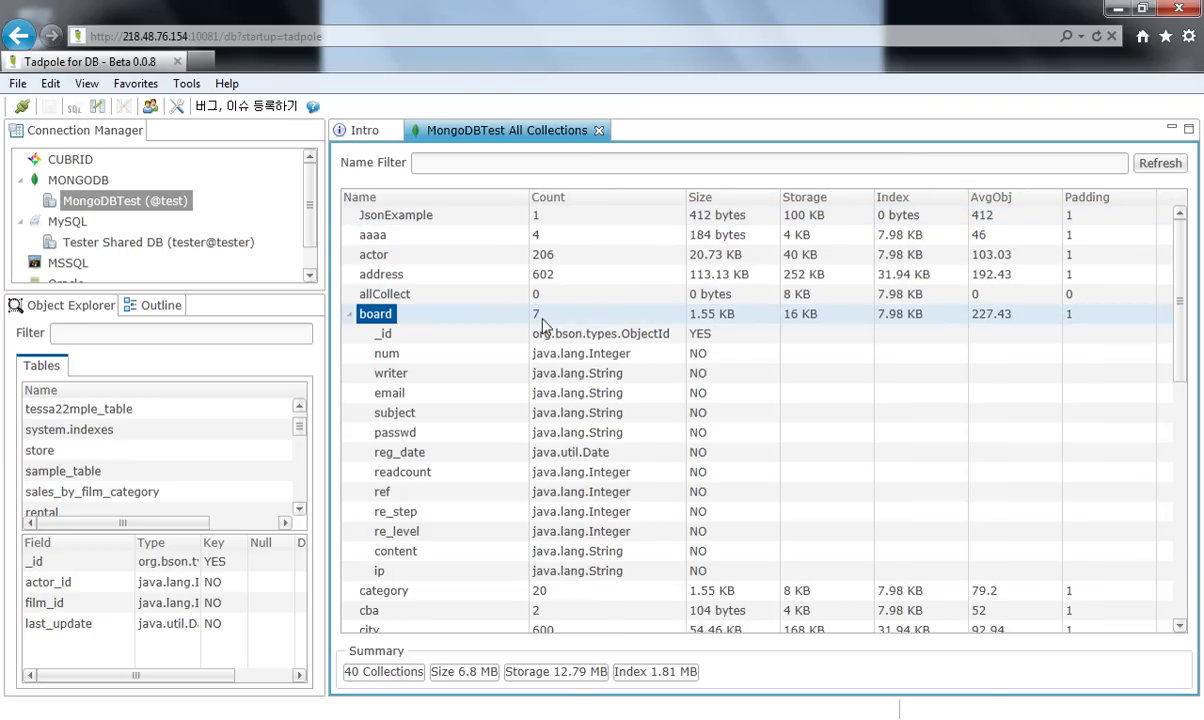
- Open the board collection's documents, check the Extension Search form, and enlarge the search area for JSON Search
{"action": "double_click", "coordinate": [369, 315]}
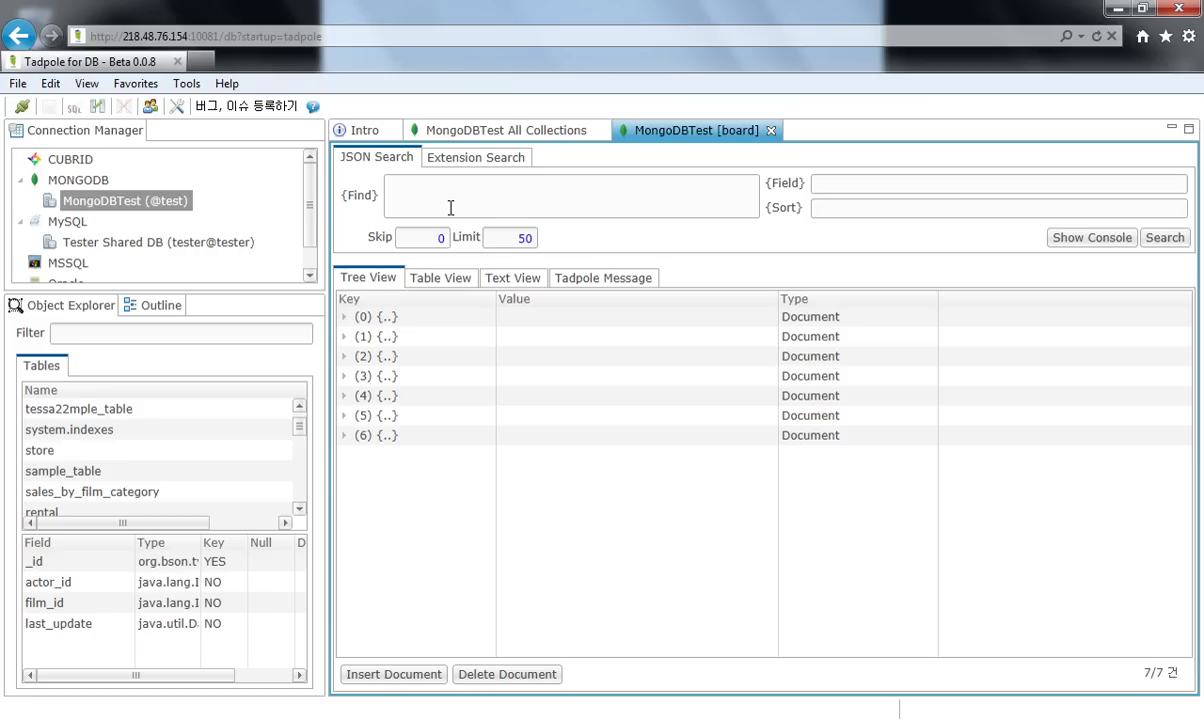
{"action": "left_click", "coordinate": [487, 164]}
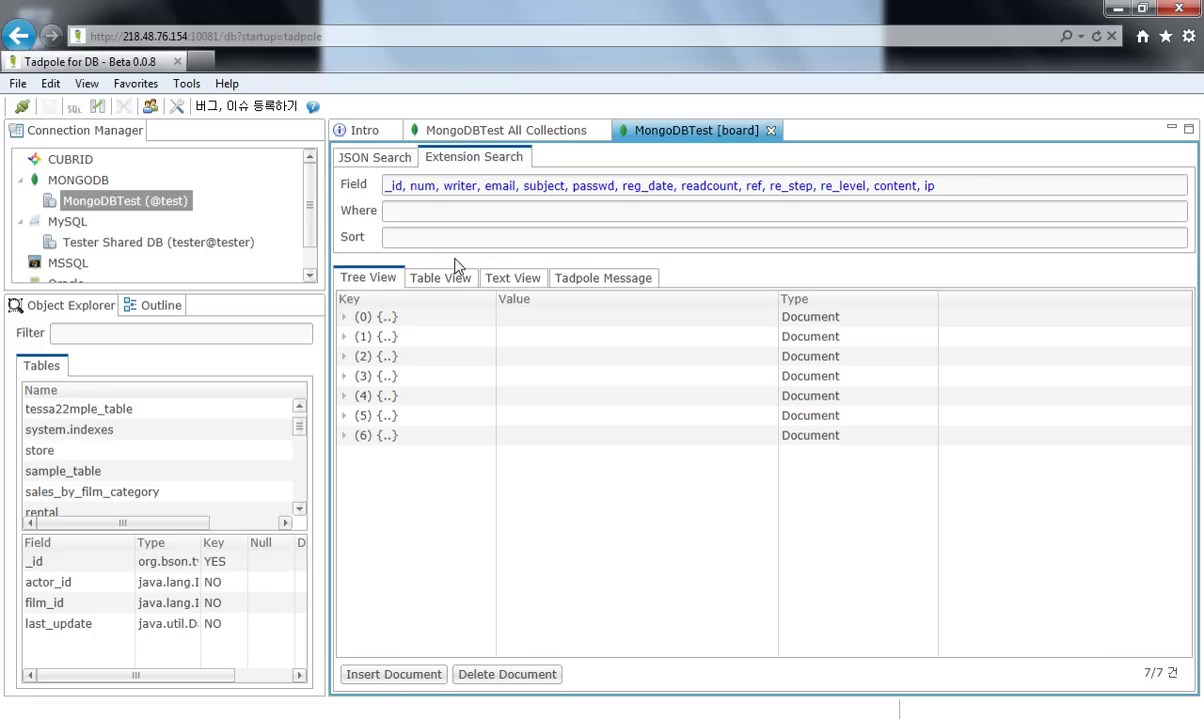
{"action": "left_click_drag", "start_coordinate": [451, 255], "coordinate": [447, 325]}
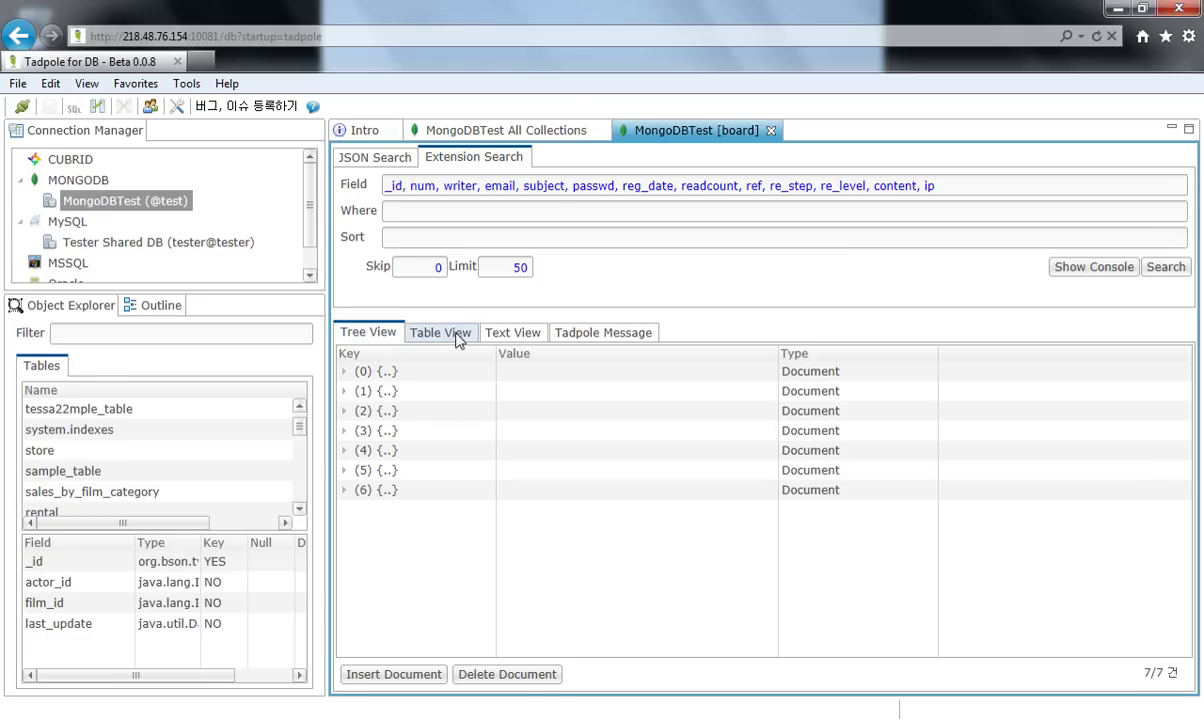
{"action": "left_click", "coordinate": [357, 157]}
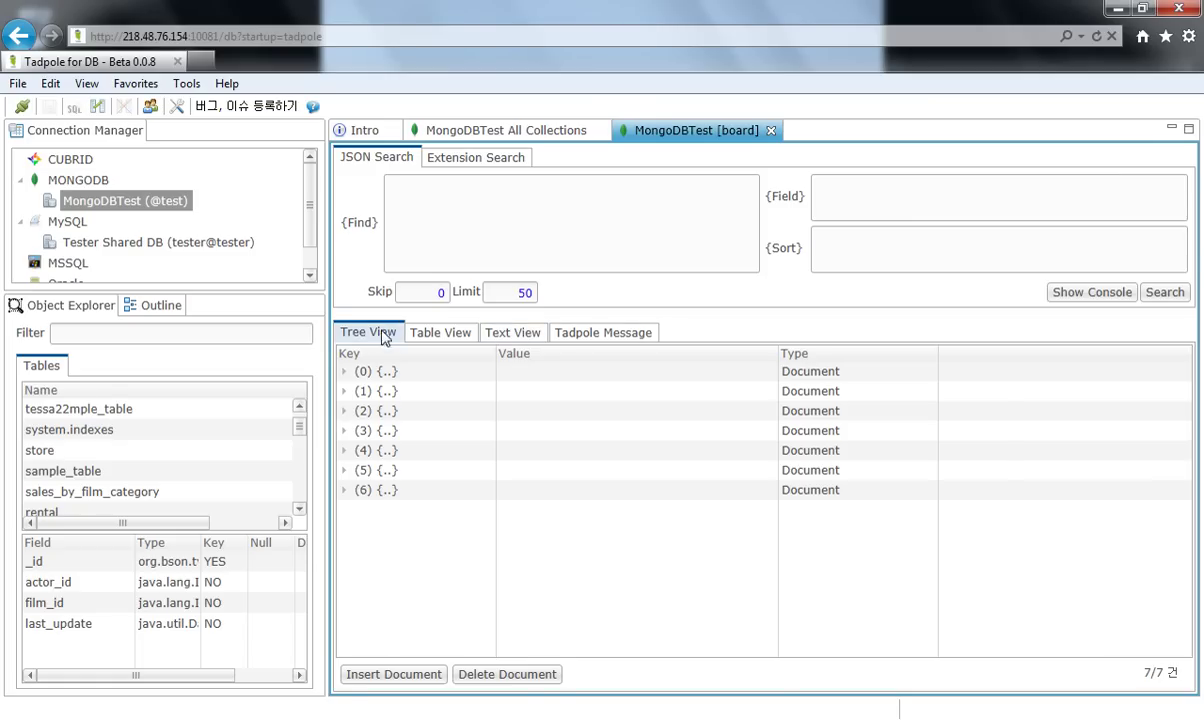
- View the first board document in the tree, and the results as a table and as text
{"action": "left_click", "coordinate": [345, 371]}
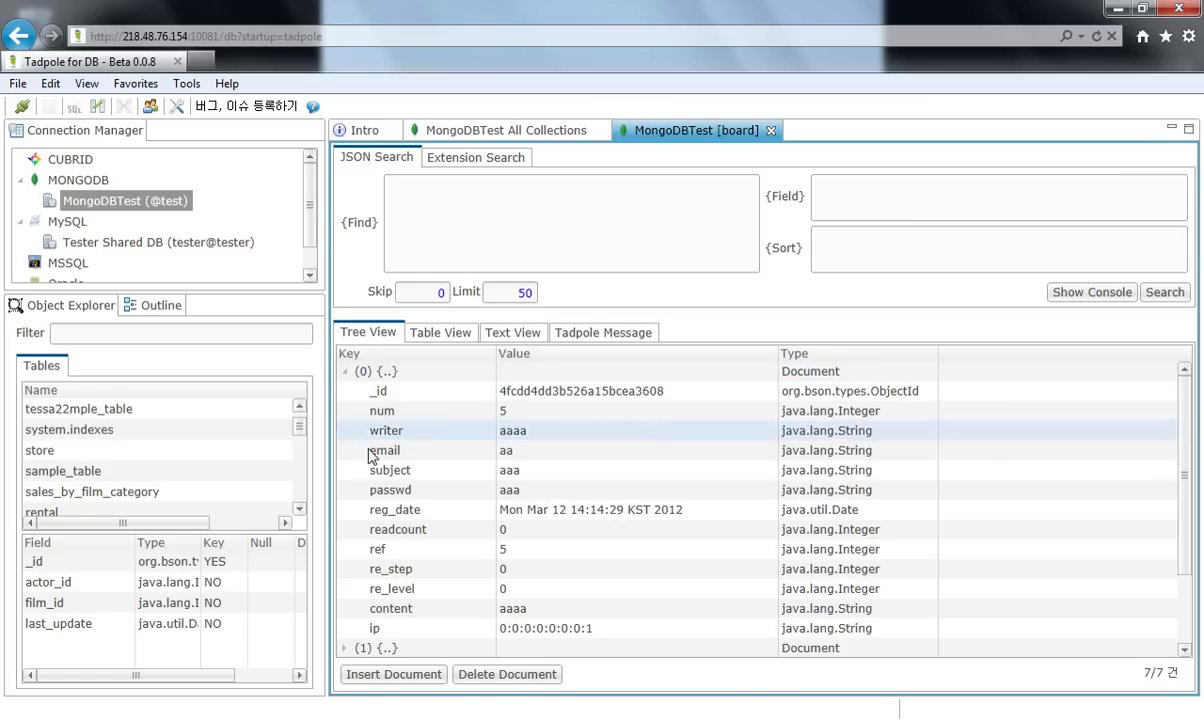
{"action": "left_click", "coordinate": [430, 332]}
{"action": "left_click", "coordinate": [491, 340]}
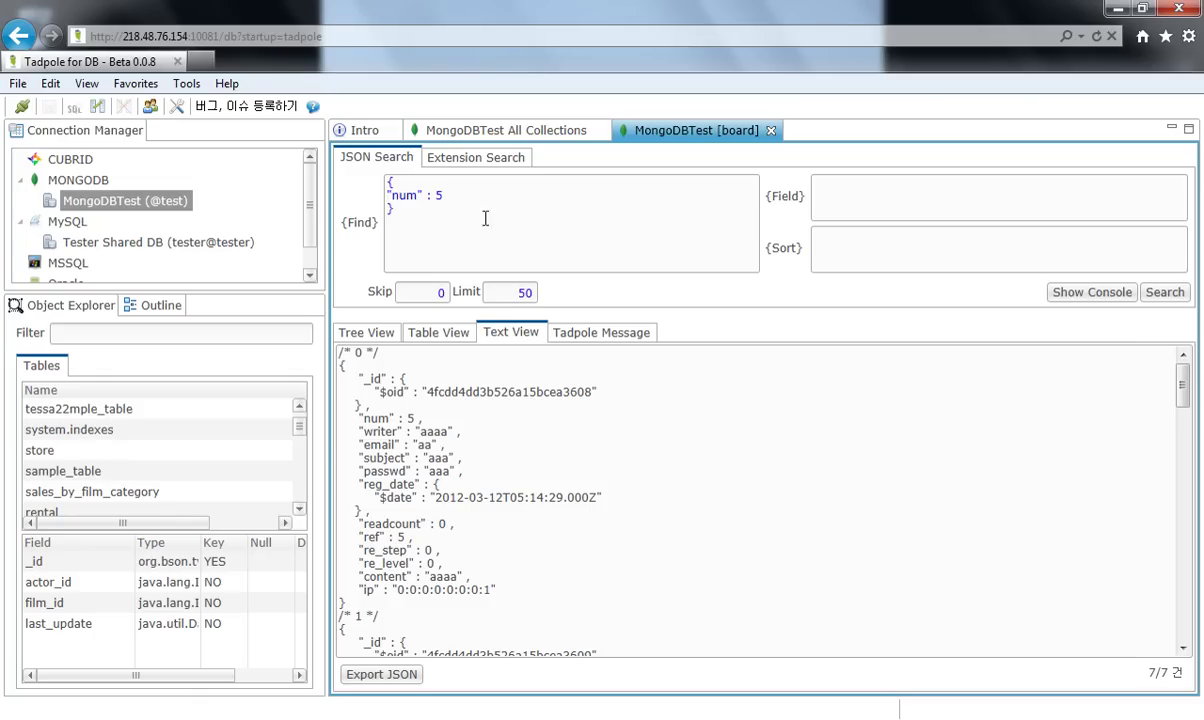
- Search board for documents matching { "num" : 5 } and expand the matching document
{"action": "left_click", "coordinate": [1163, 292]}
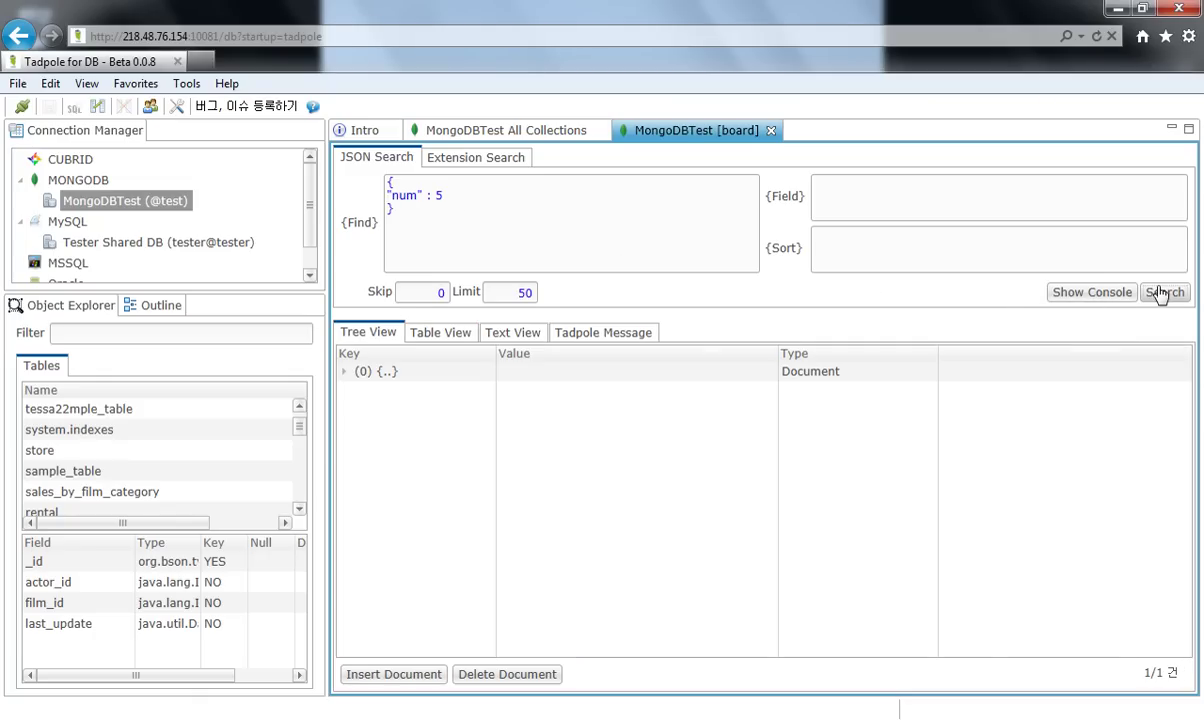
{"action": "left_click", "coordinate": [345, 372]}
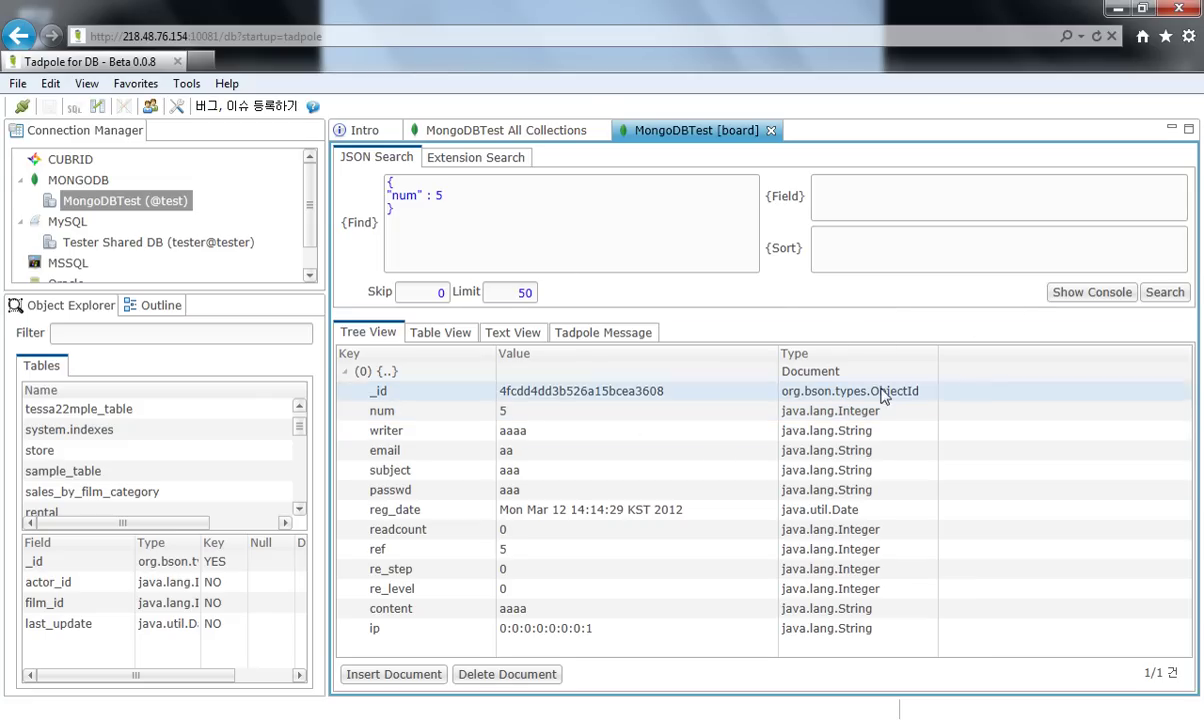
- Review the board query console, including the query explain and error sections, and close it
{"action": "left_click", "coordinate": [1079, 304]}
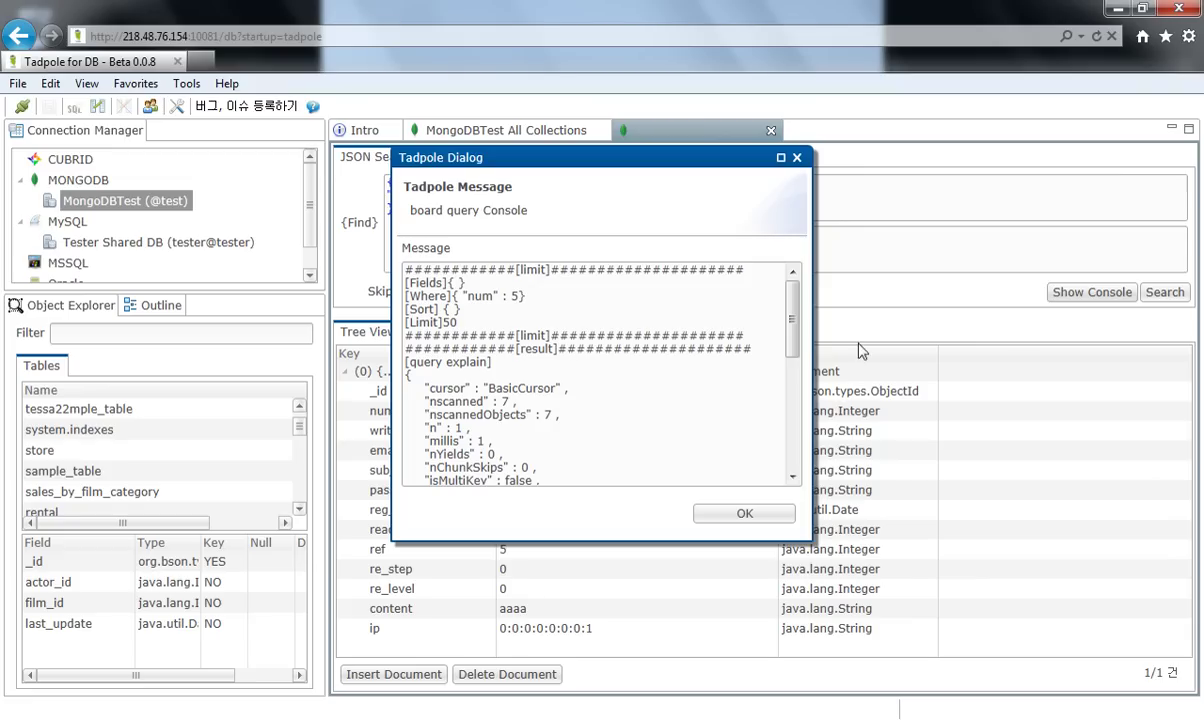
{"action": "left_click_drag", "start_coordinate": [446, 283], "coordinate": [508, 312]}
{"action": "middle_click", "coordinate": [495, 372]}
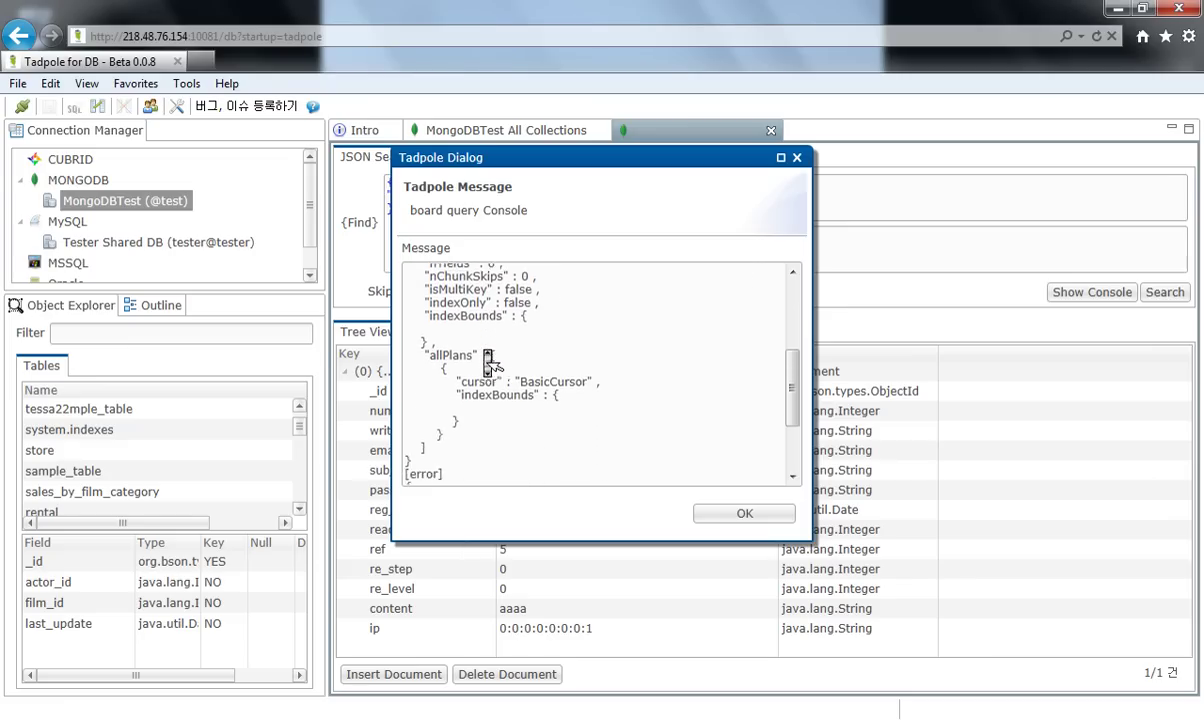
{"action": "left_click", "coordinate": [483, 350]}
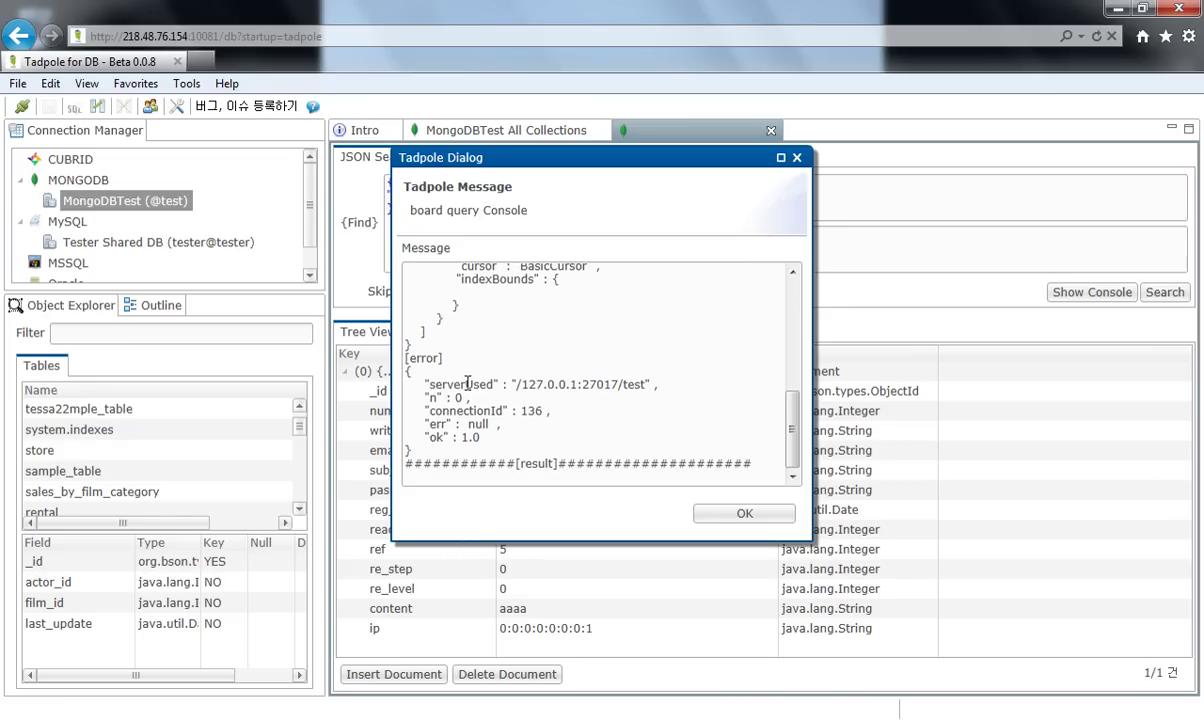
{"action": "left_click", "coordinate": [727, 518]}
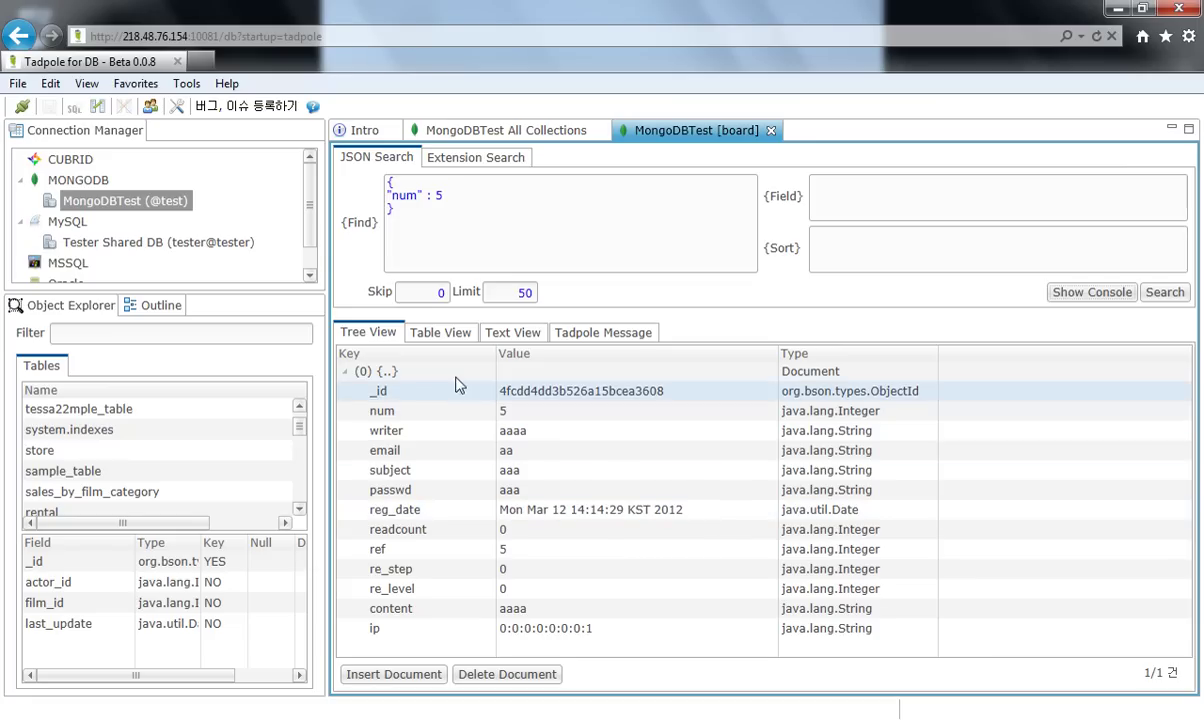
- Delete the document with num 5 from board, rerun the same search, and check the results as text
{"action": "left_click", "coordinate": [428, 371]}
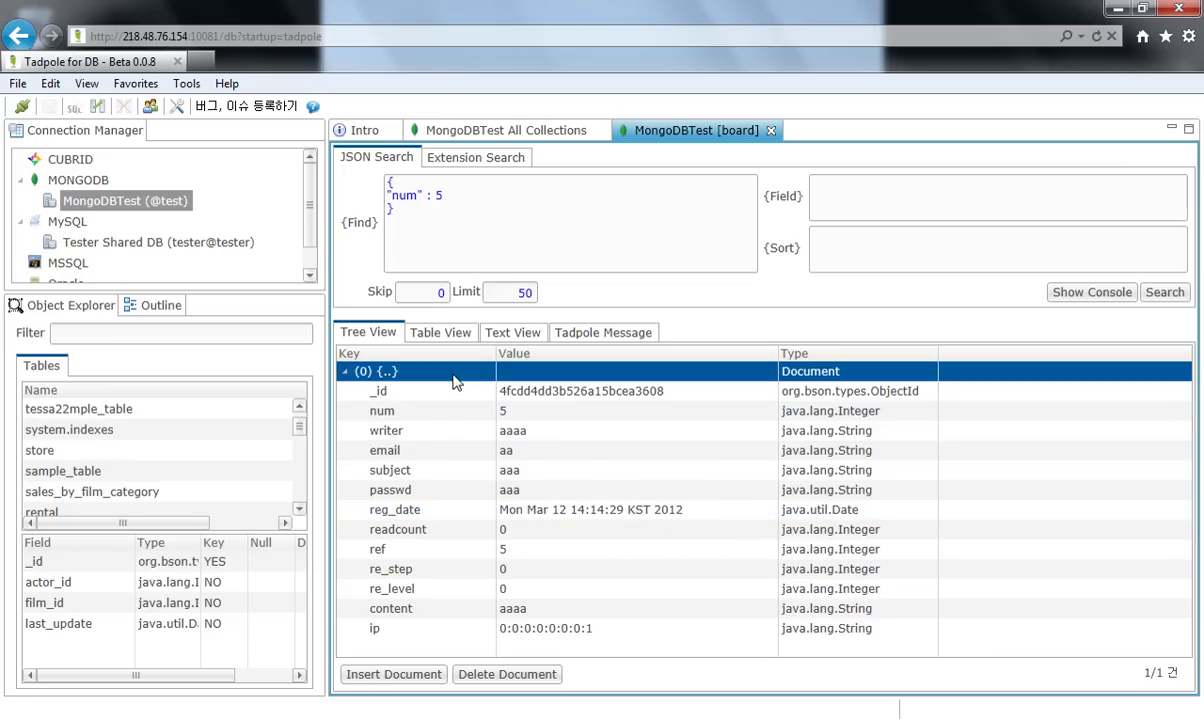
{"action": "left_click", "coordinate": [502, 684]}
{"action": "left_click", "coordinate": [703, 430]}
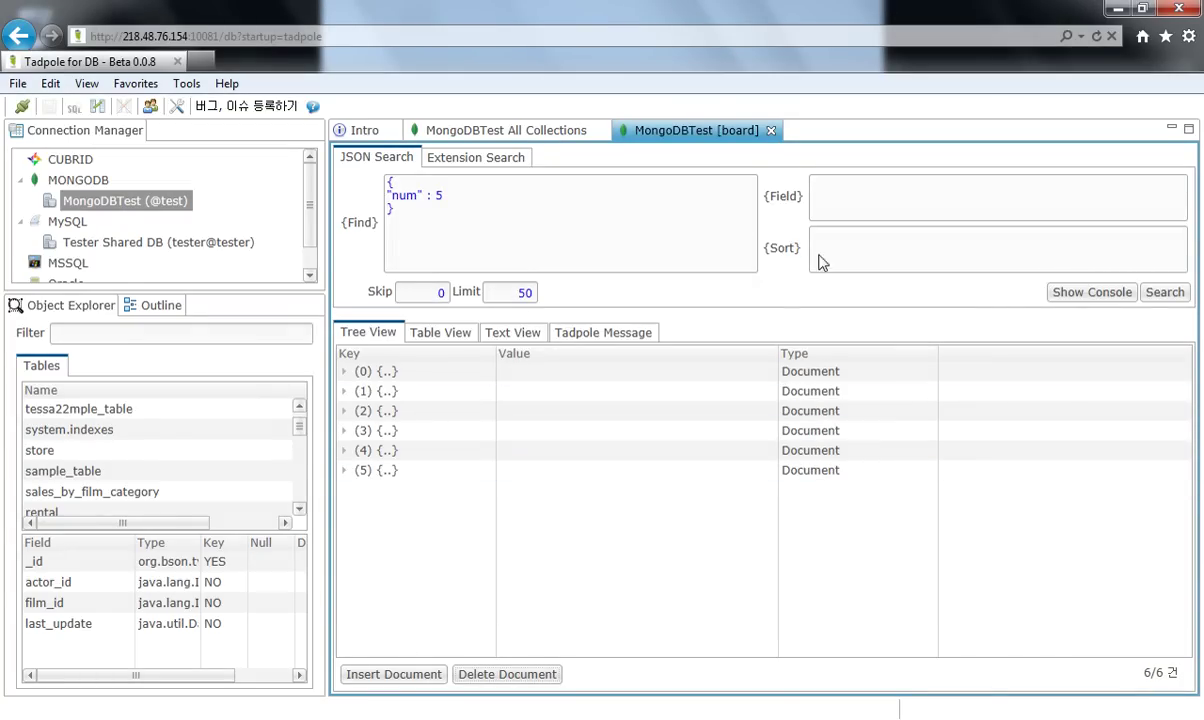
{"action": "left_click", "coordinate": [1163, 292]}
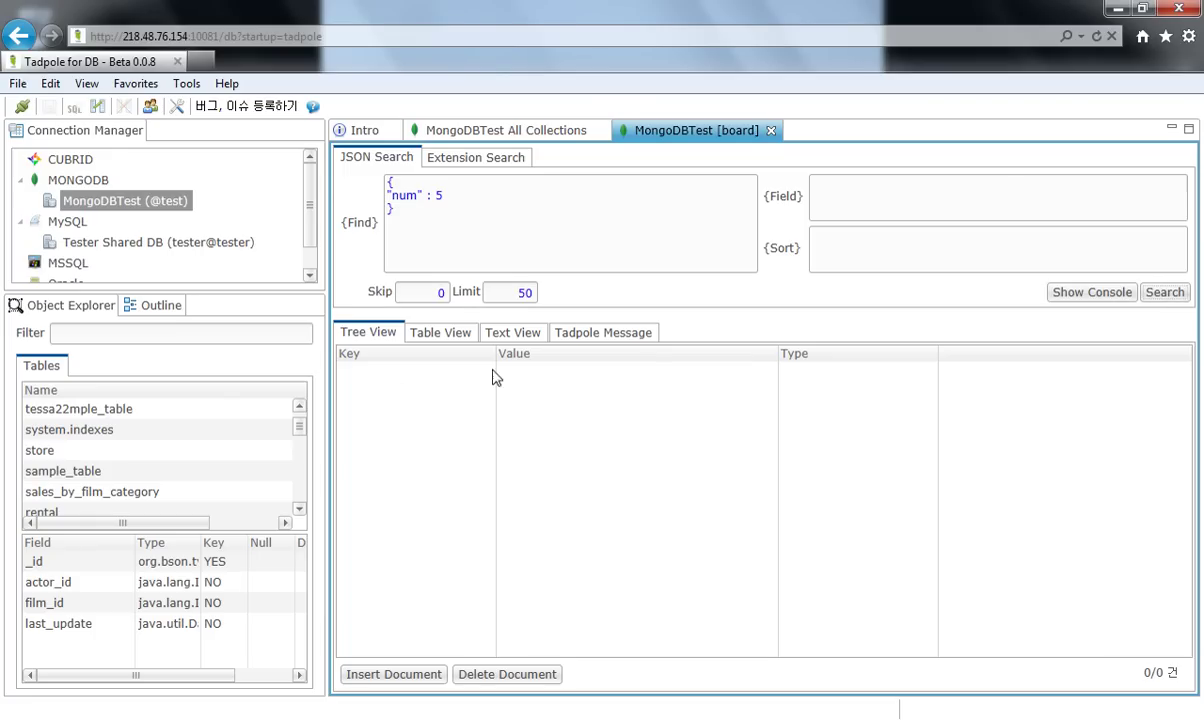
{"action": "left_click", "coordinate": [517, 336]}
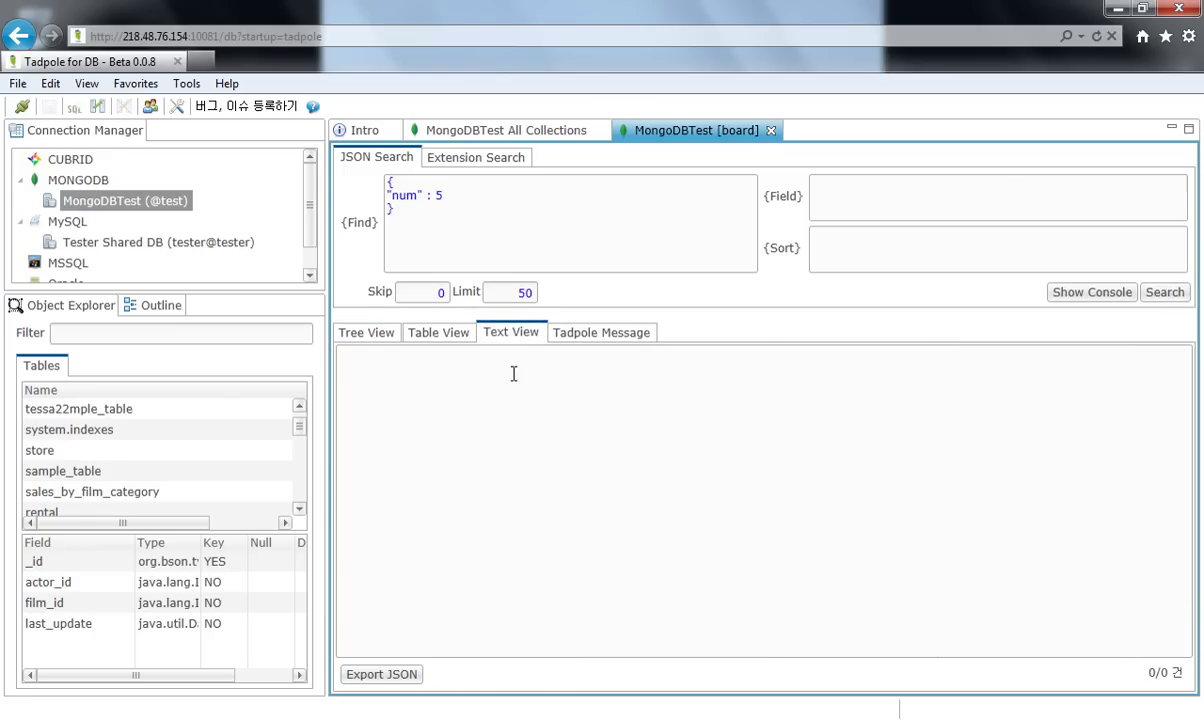
- Clear the Find condition, list all board documents as text, and copy the first document's JSON
{"action": "key", "text": "ctrl+a"}
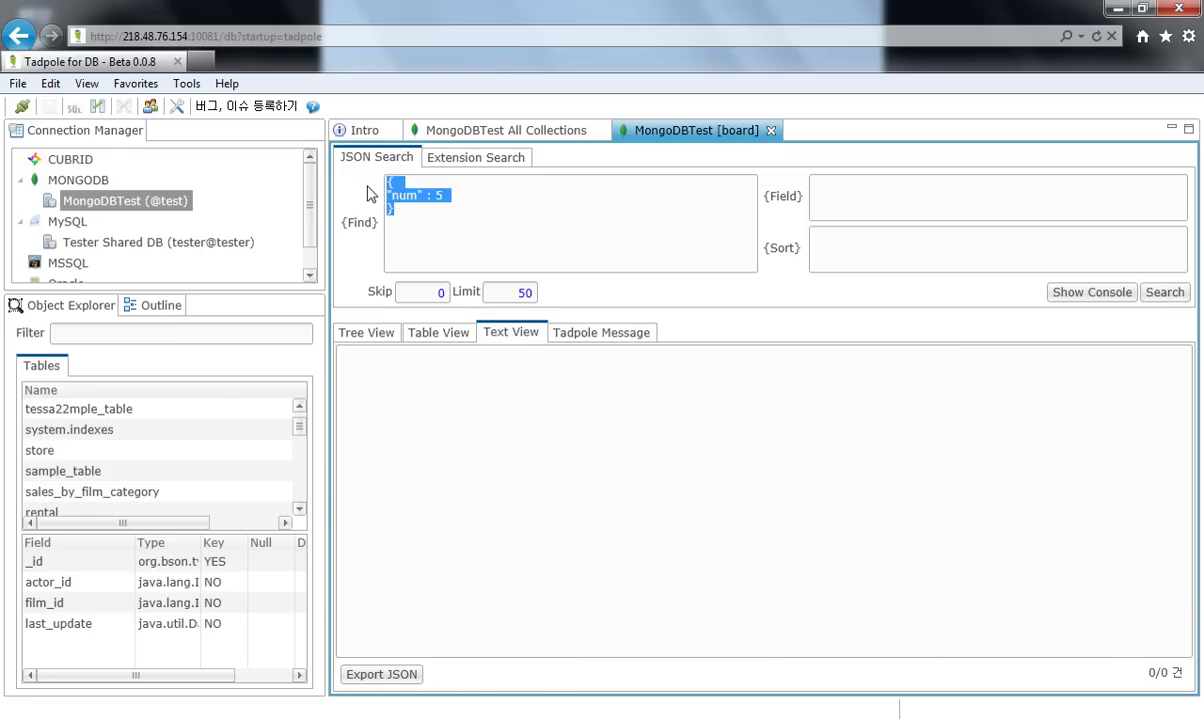
{"action": "key", "text": "Delete"}
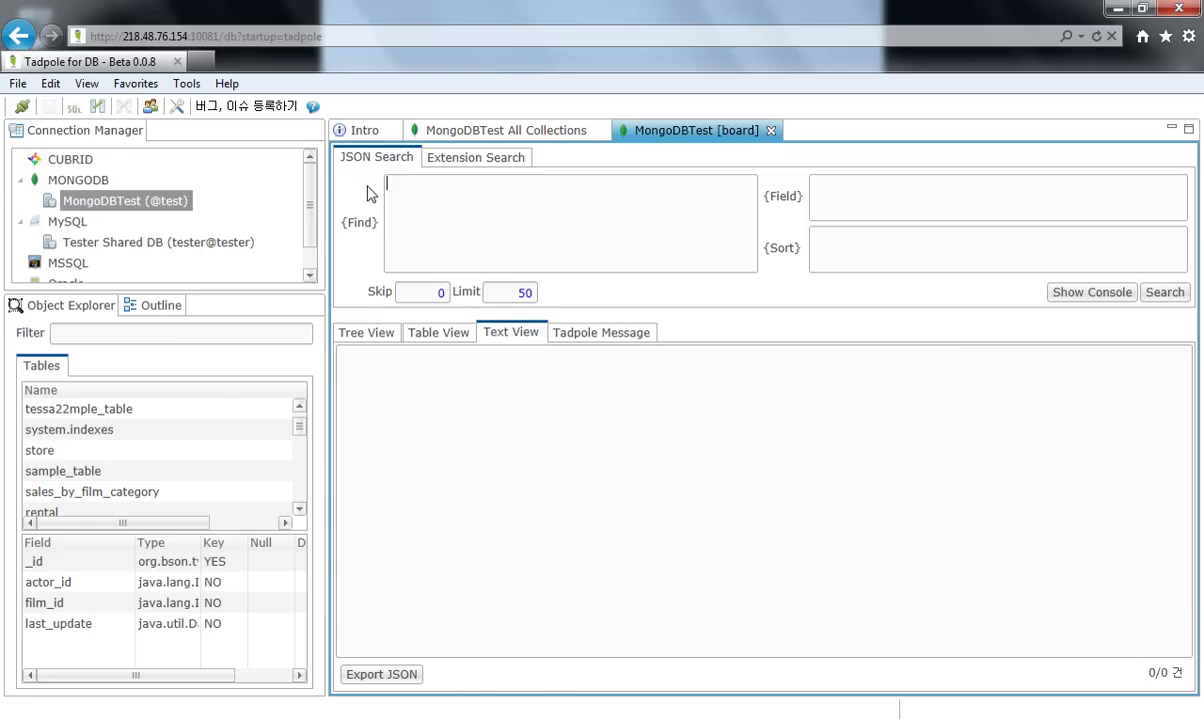
{"action": "left_click", "coordinate": [1166, 294]}
{"action": "left_click", "coordinate": [512, 332]}
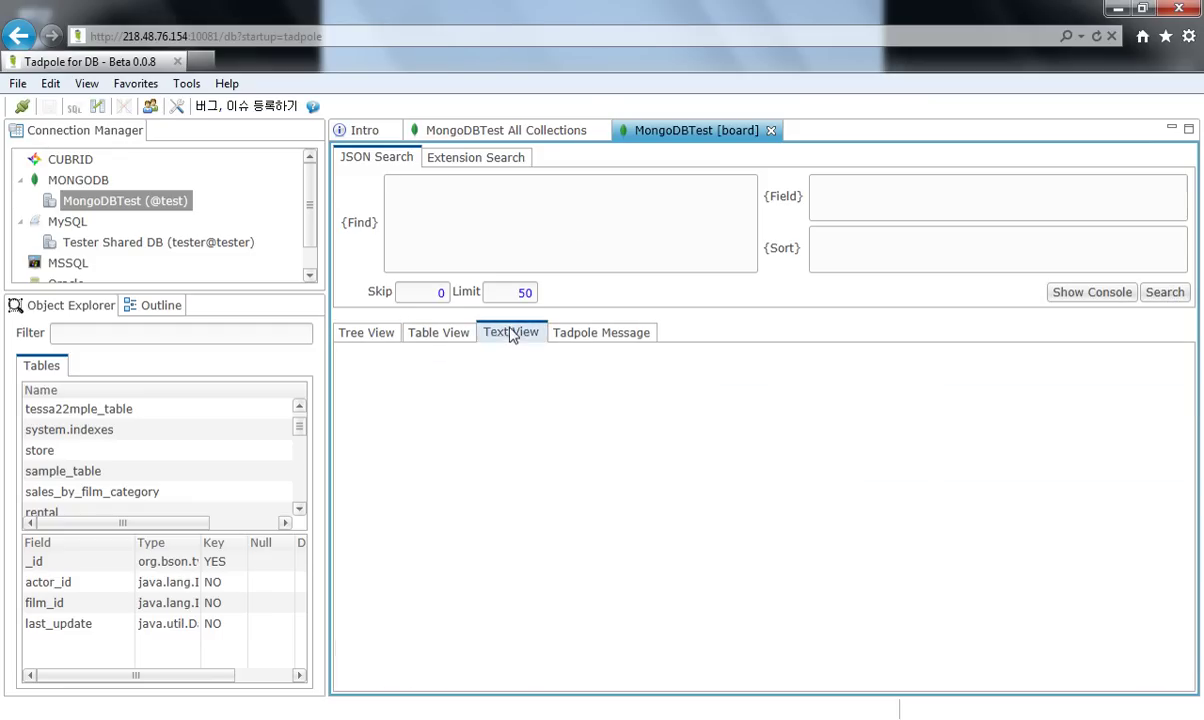
{"action": "left_click_drag", "start_coordinate": [343, 603], "coordinate": [297, 377]}
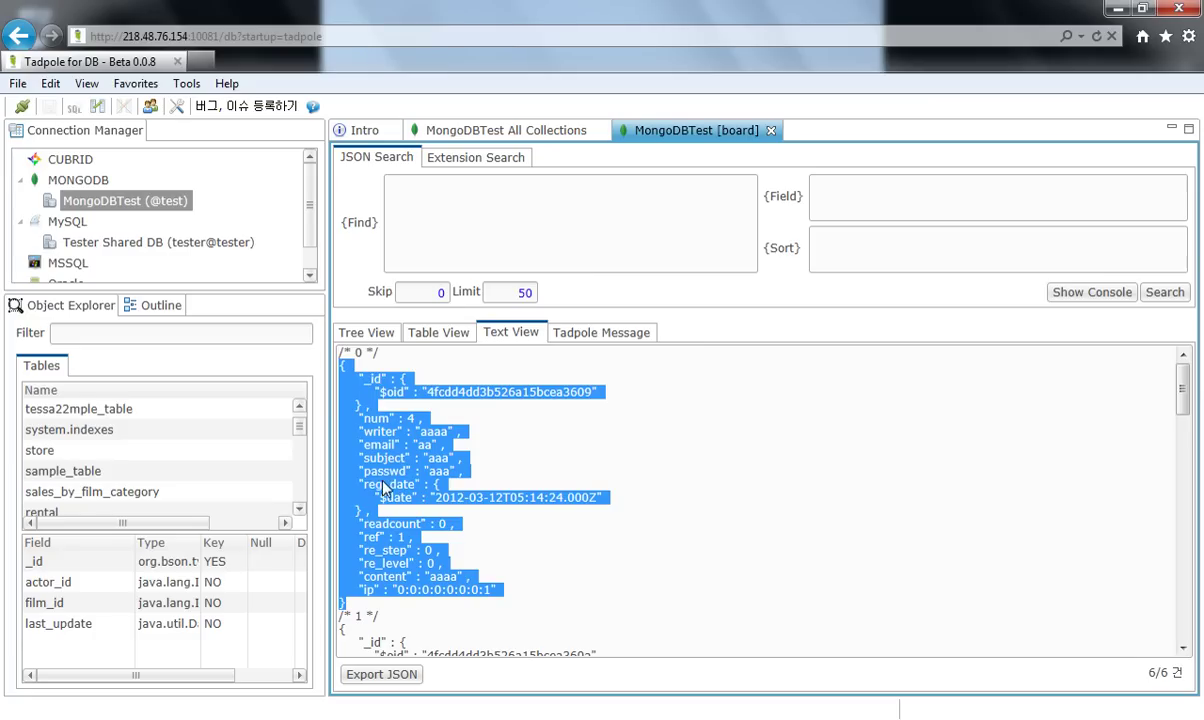
- Start a new board document from the copied JSON and remove its _id block
{"action": "left_click", "coordinate": [357, 333]}
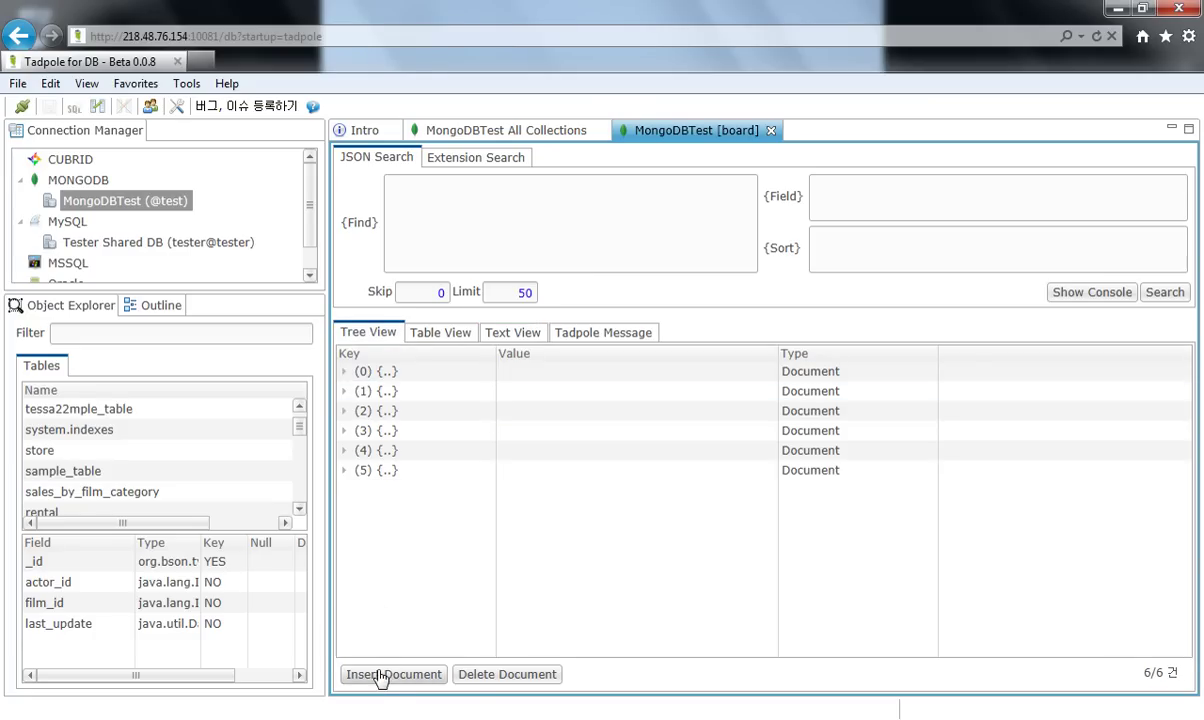
{"action": "left_click", "coordinate": [390, 674]}
{"action": "key", "text": "ctrl+v"}
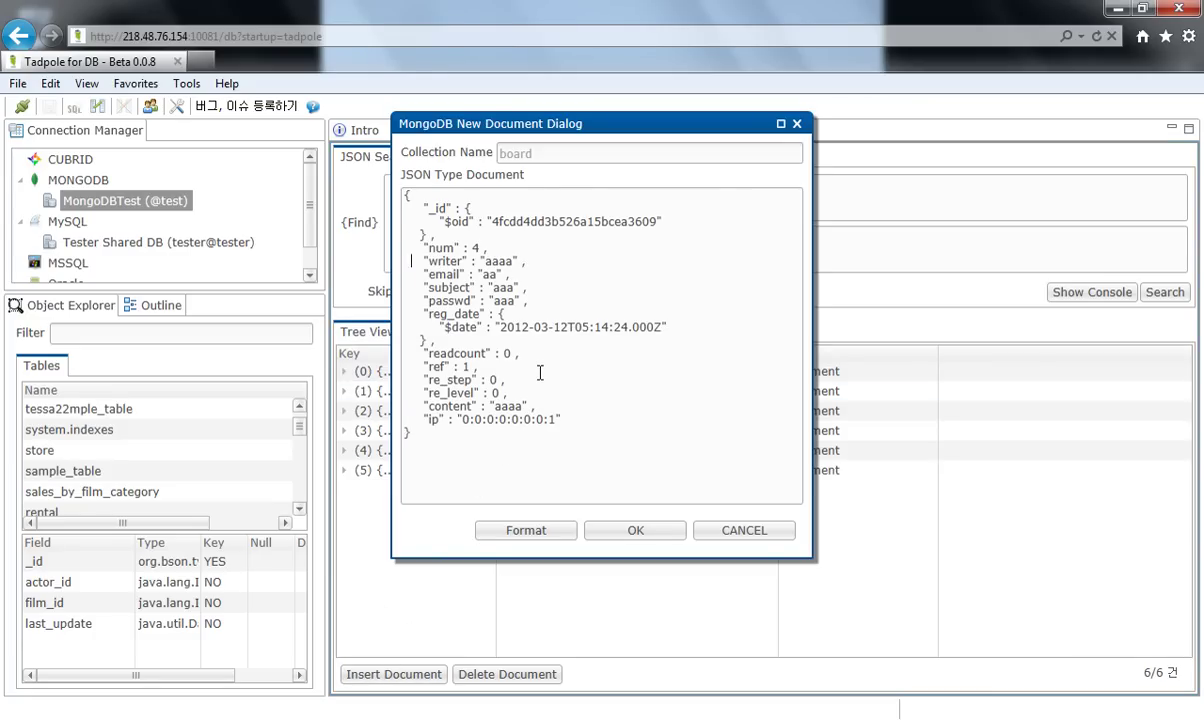
{"action": "key", "text": "shift+Down"}
{"action": "key", "text": "shift+Down"}
{"action": "key", "text": "shift+Down"}
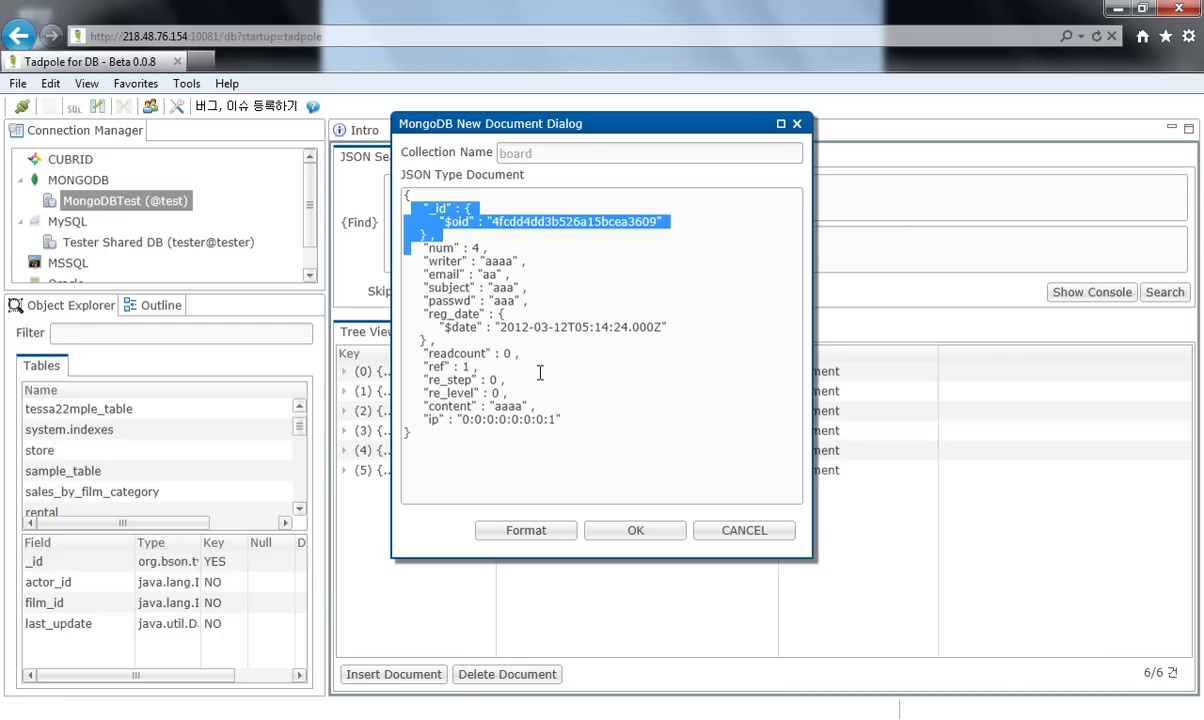
{"action": "key", "text": "Delete"}
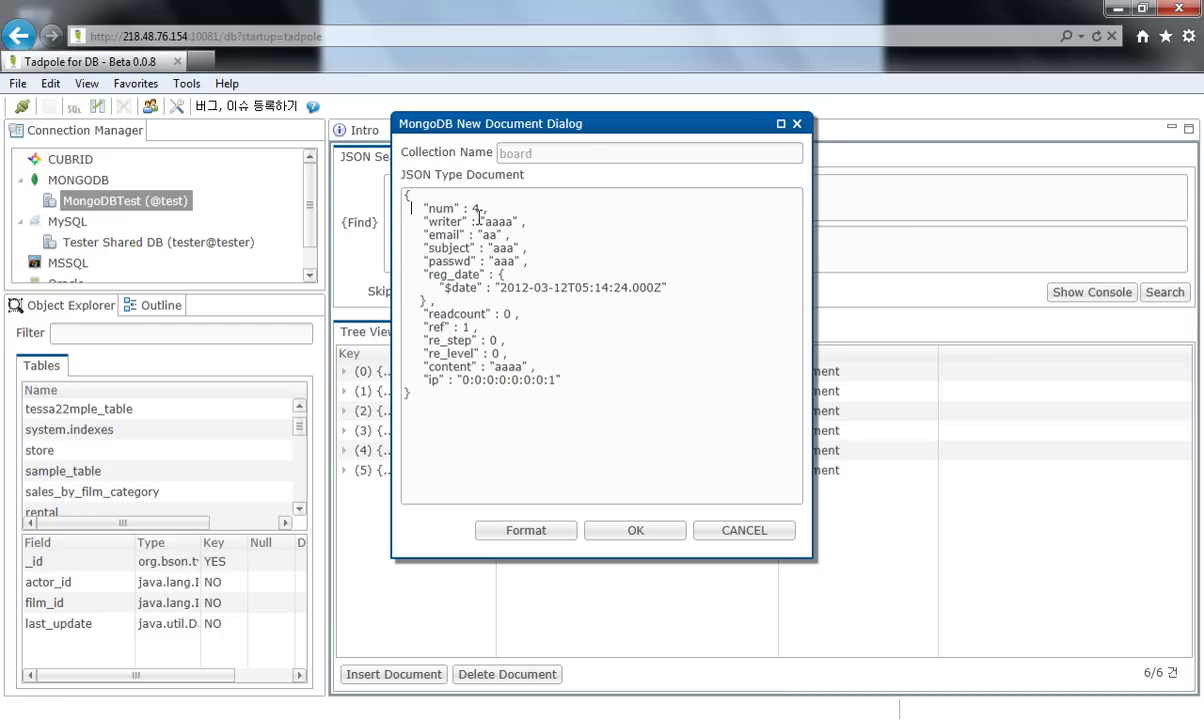
- Set num to 5 in the new document, insert it into board, and expand it in the document tree
{"action": "key", "text": "BackSpace"}
{"action": "type", "text": "5"}
{"action": "left_click", "coordinate": [615, 531]}
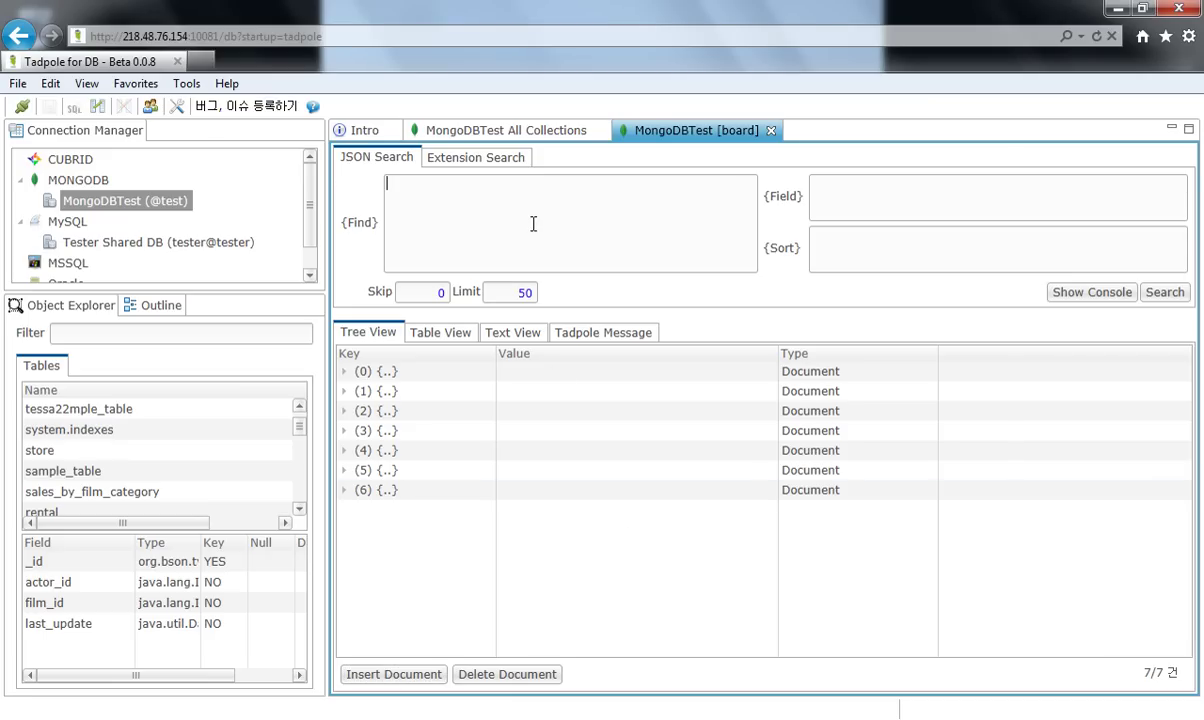
{"action": "left_click", "coordinate": [347, 490]}
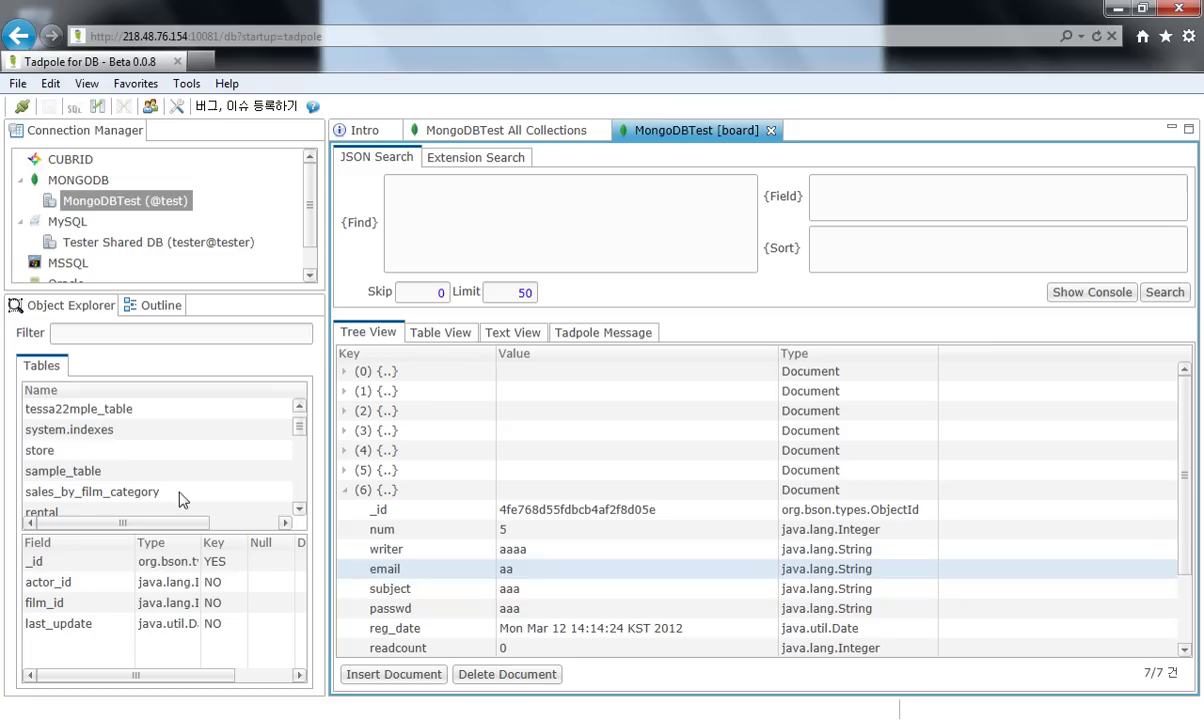
- View the fields of system.indexes and the table actions available for it
{"action": "left_click", "coordinate": [119, 438]}
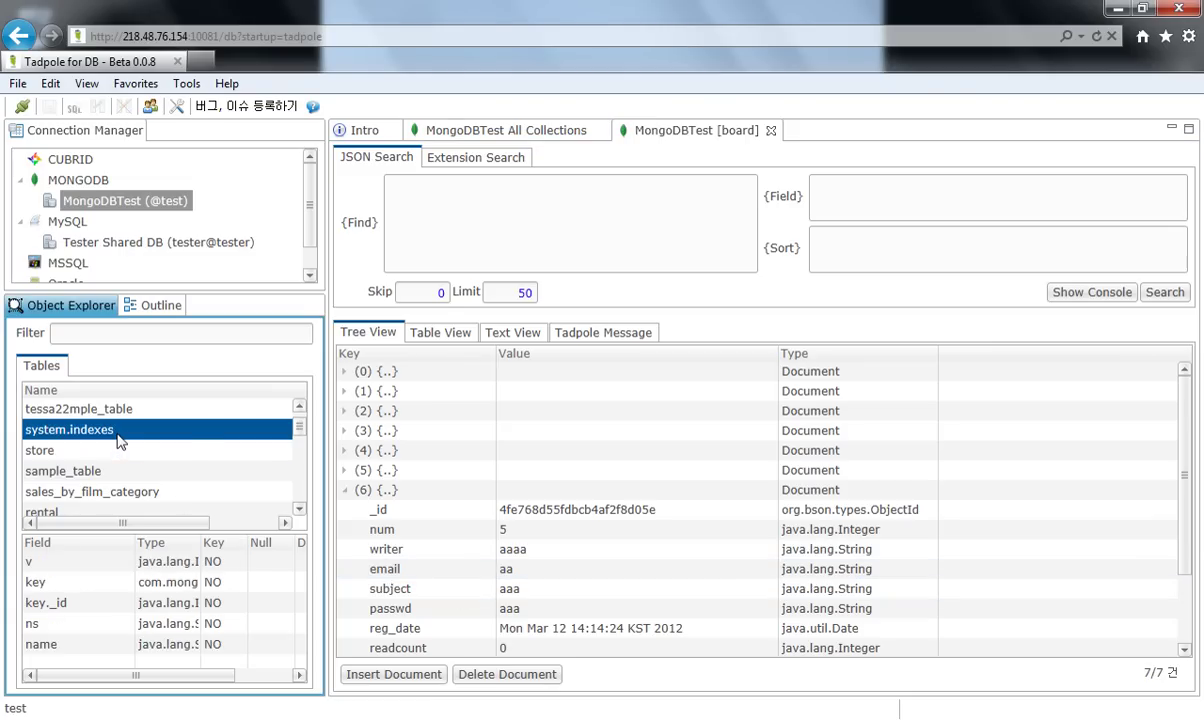
{"action": "right_click", "coordinate": [120, 440]}
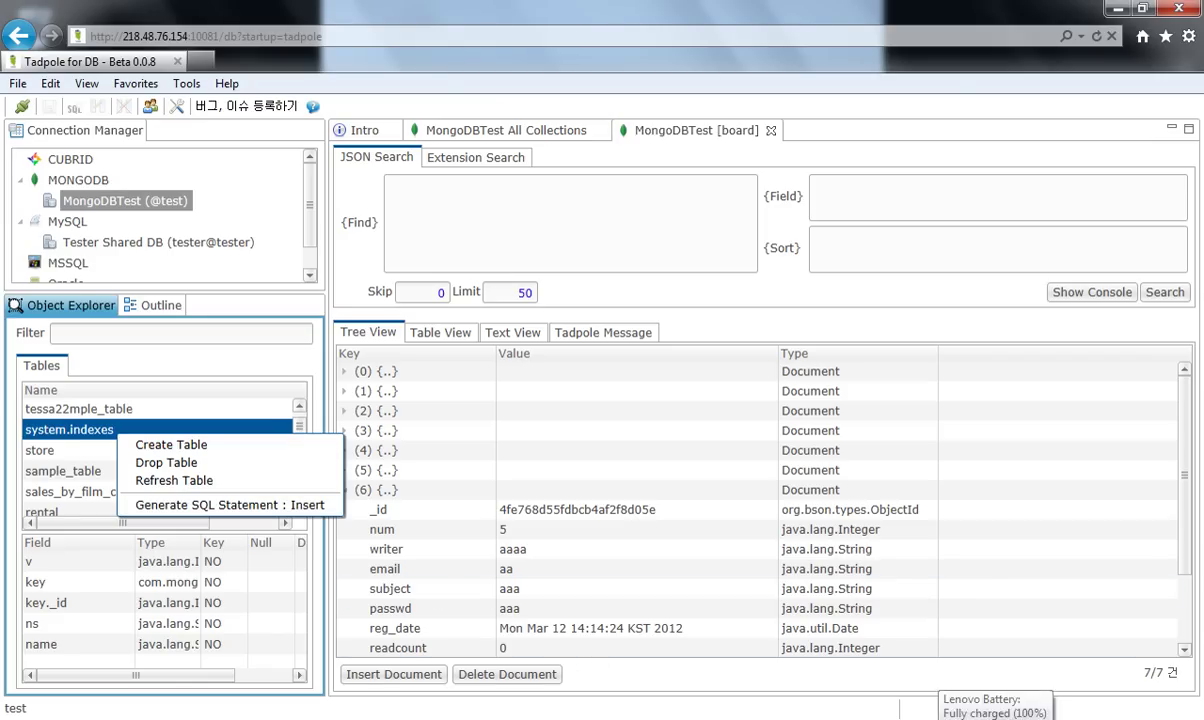
{"action": "left_click", "coordinate": [1022, 719]}
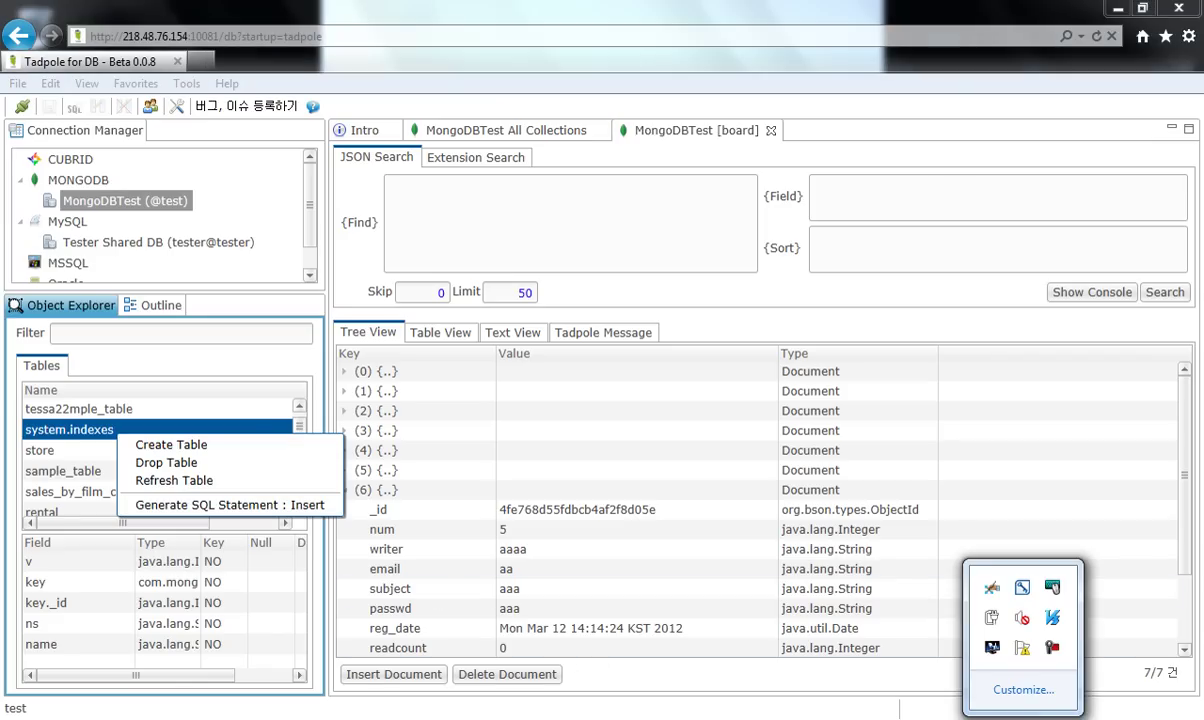
{"action": "left_click", "coordinate": [1048, 648]}
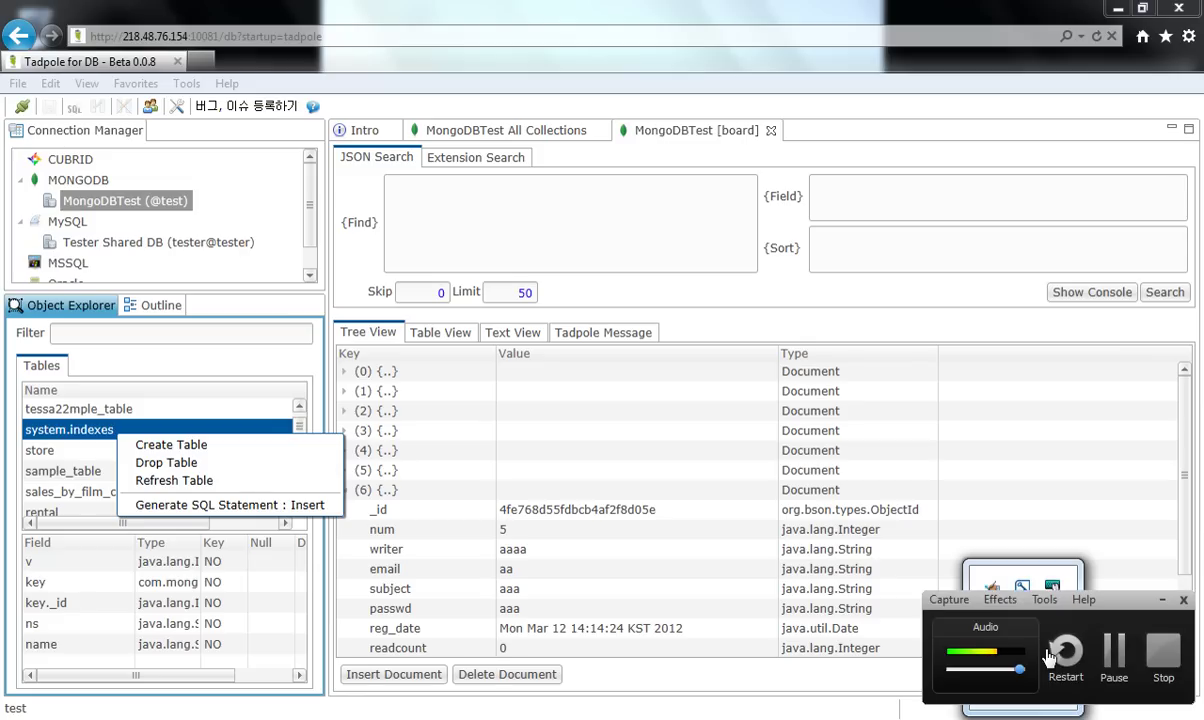